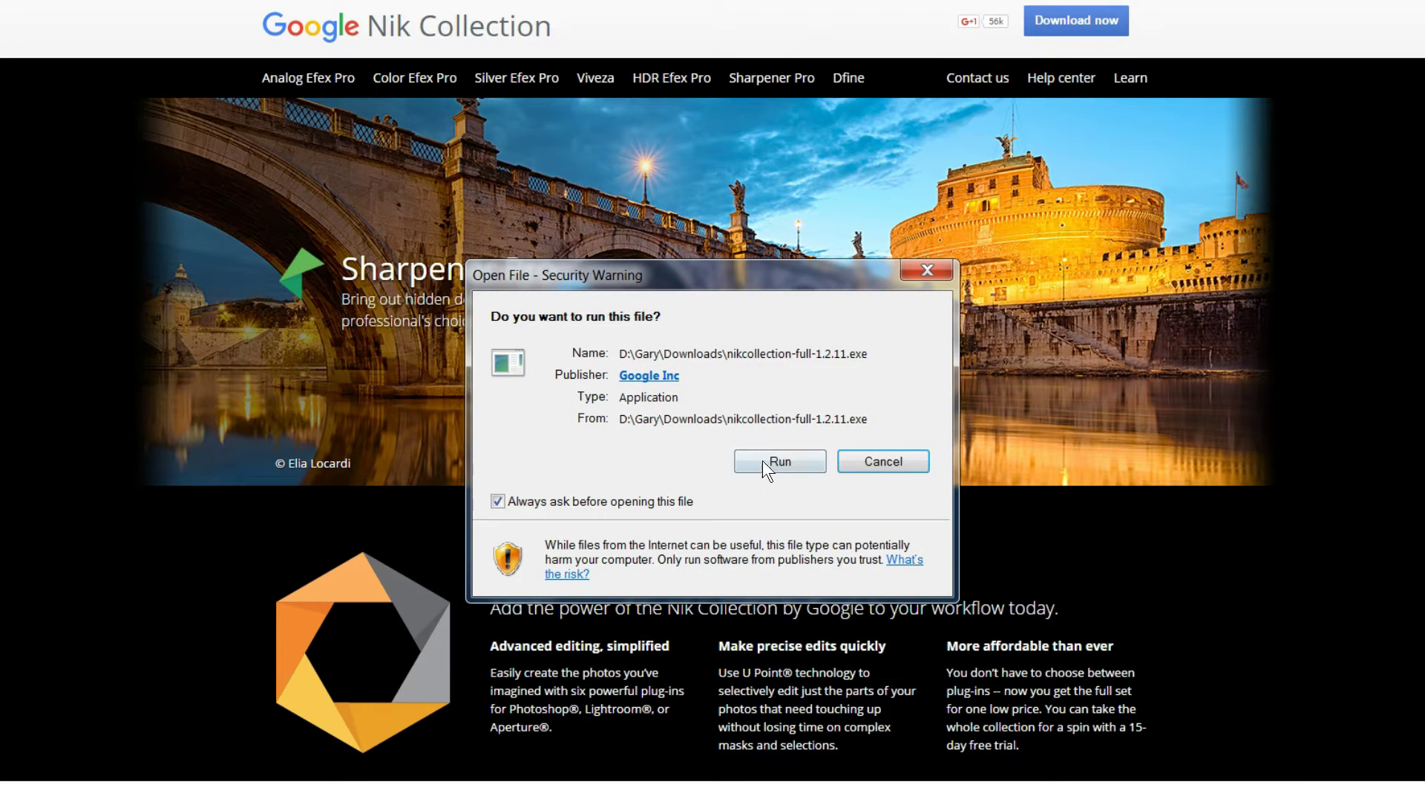
Run the Nik Collection installer, accept the license and keep the default install folder
{"action": "left_click", "coordinate": [772, 461]}
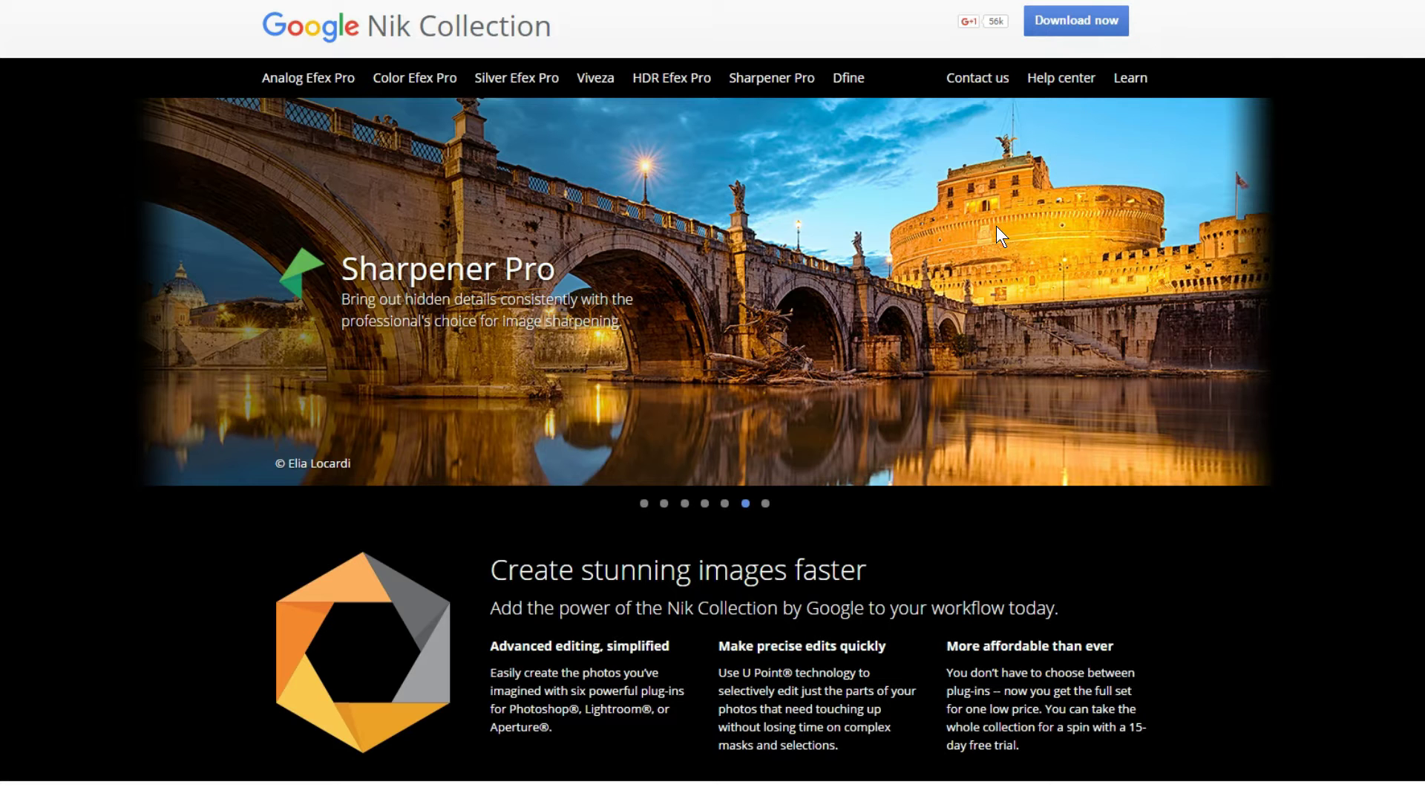
{"action": "left_click", "coordinate": [716, 492]}
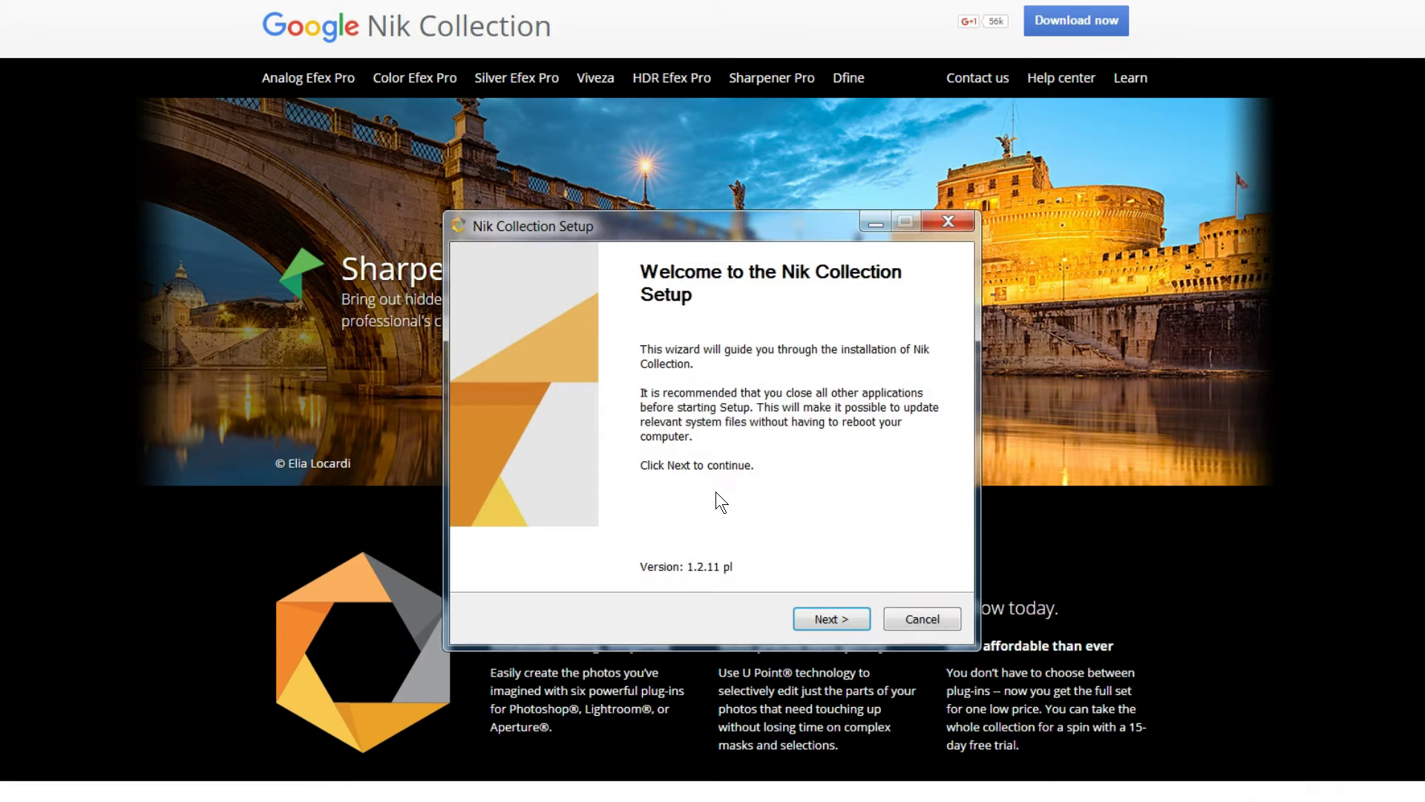
{"action": "left_click", "coordinate": [815, 613]}
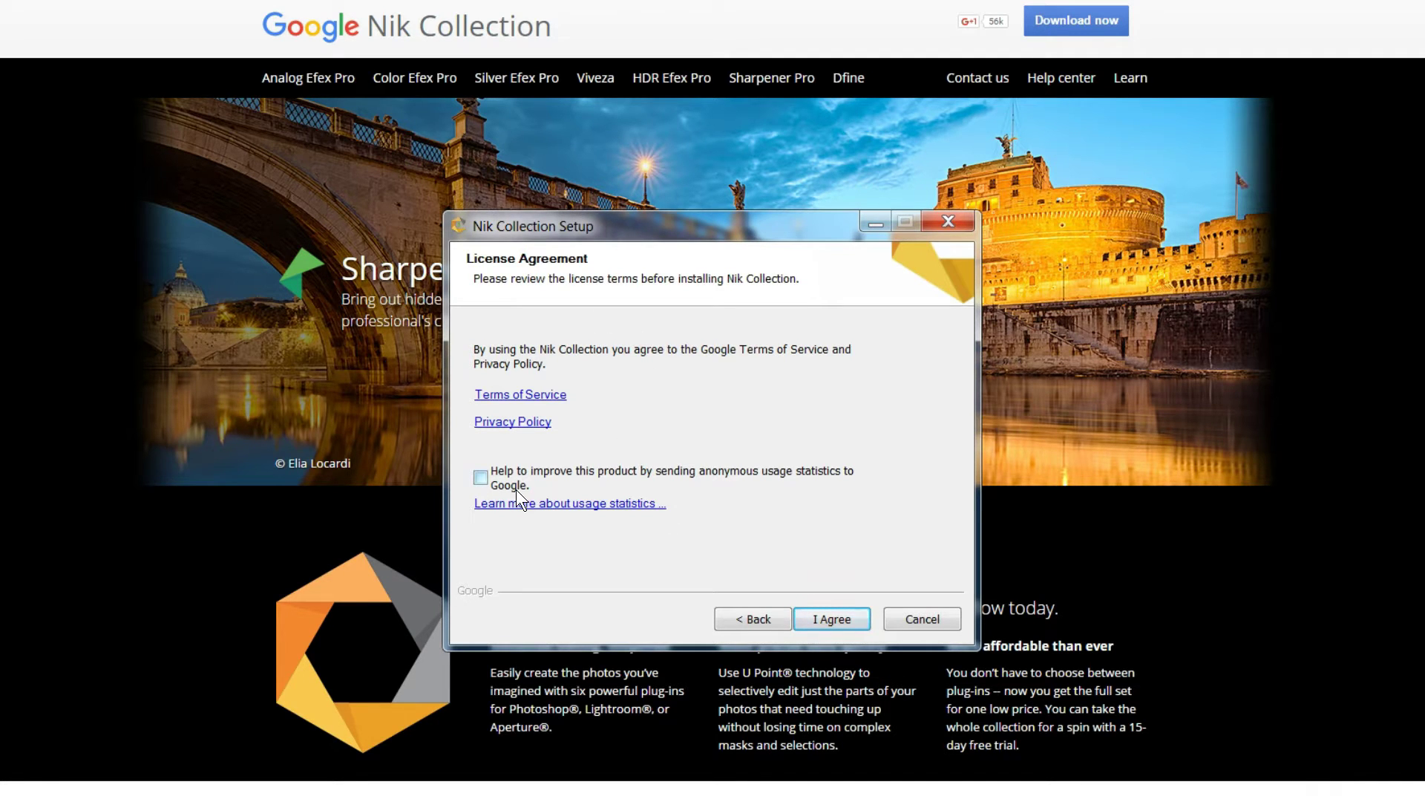
{"action": "left_click", "coordinate": [839, 618]}
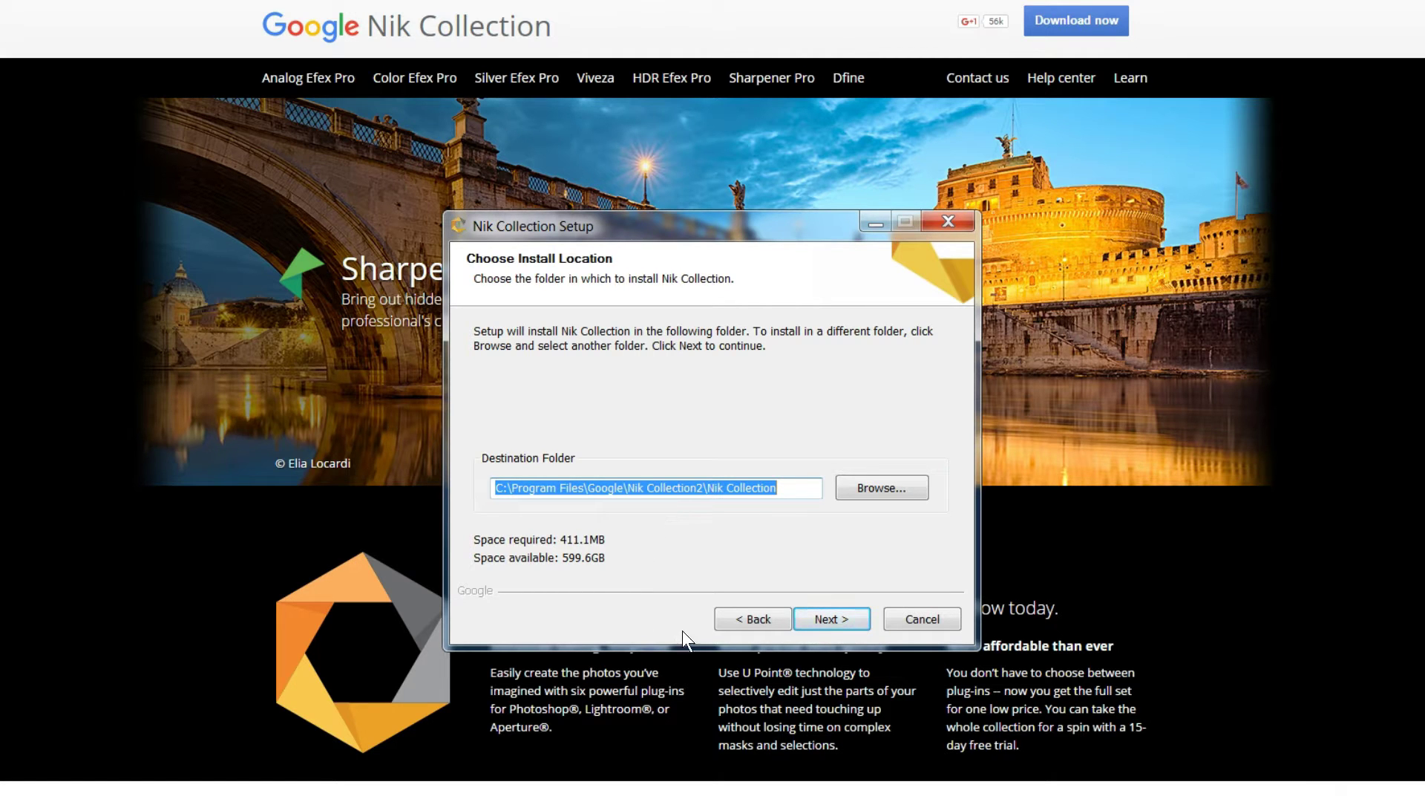
{"action": "left_click", "coordinate": [832, 618]}
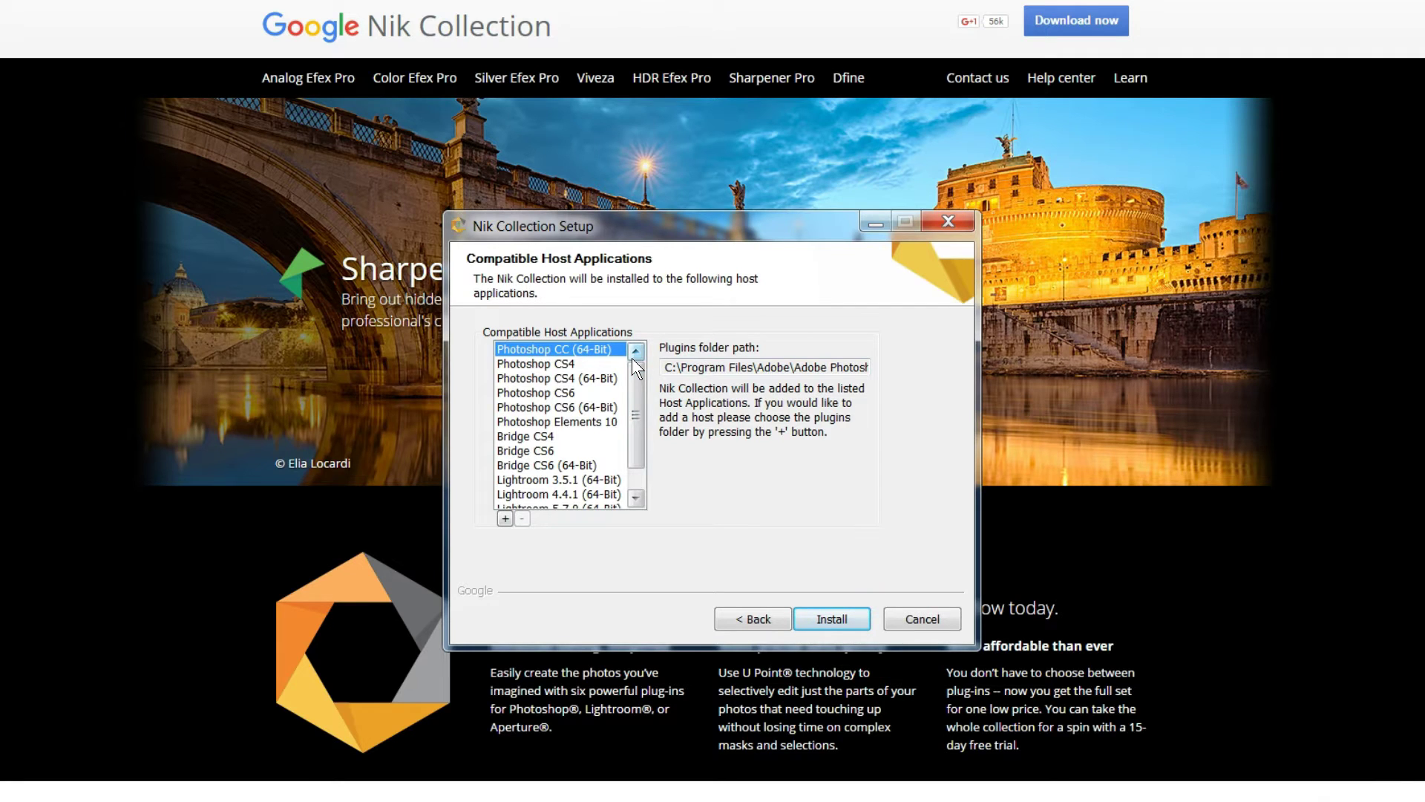
Install Nik Collection 1.2.11 for the listed Photoshop and Lightroom hosts and finish setup
{"action": "left_click", "coordinate": [602, 421]}
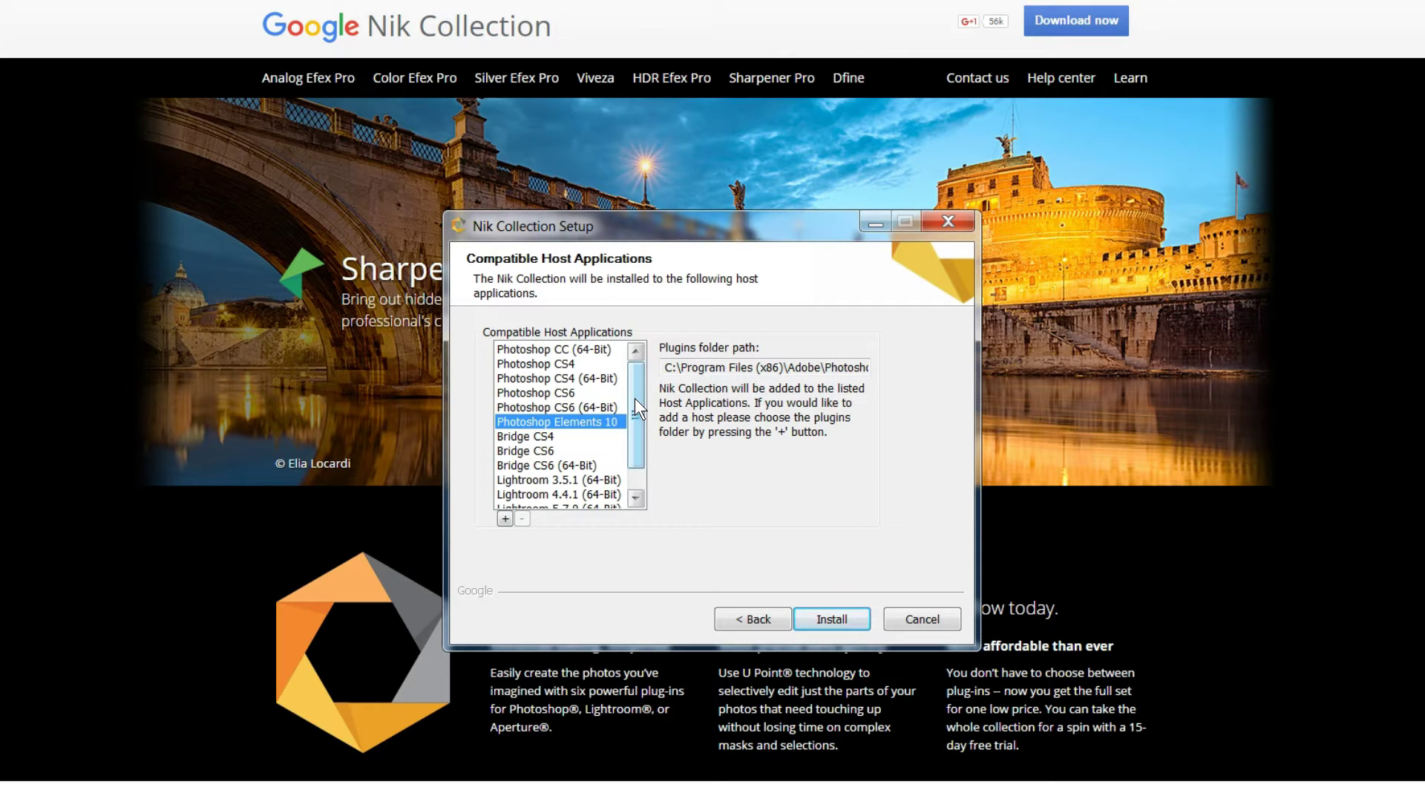
{"action": "left_click_drag", "start_coordinate": [635, 399], "coordinate": [639, 421]}
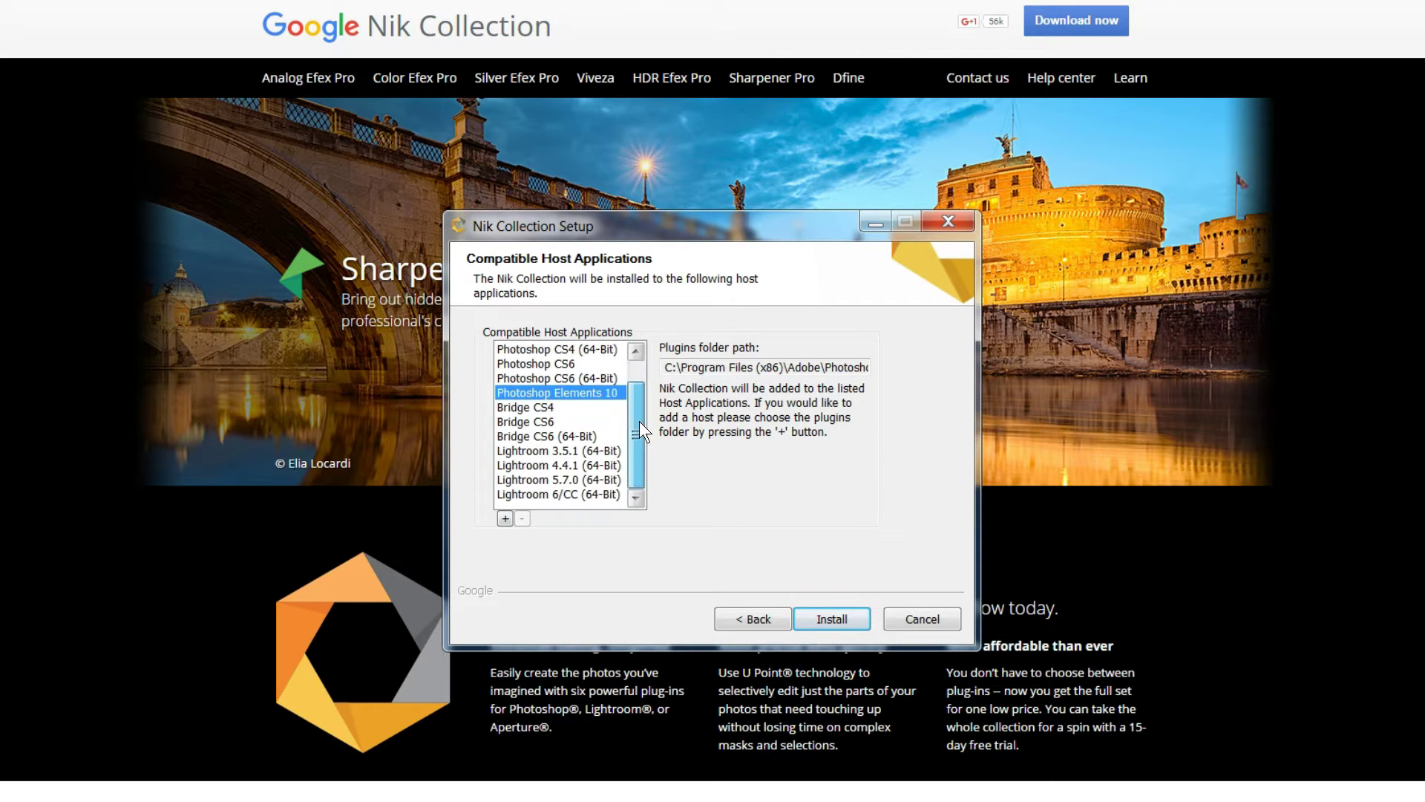
{"action": "left_click", "coordinate": [557, 494]}
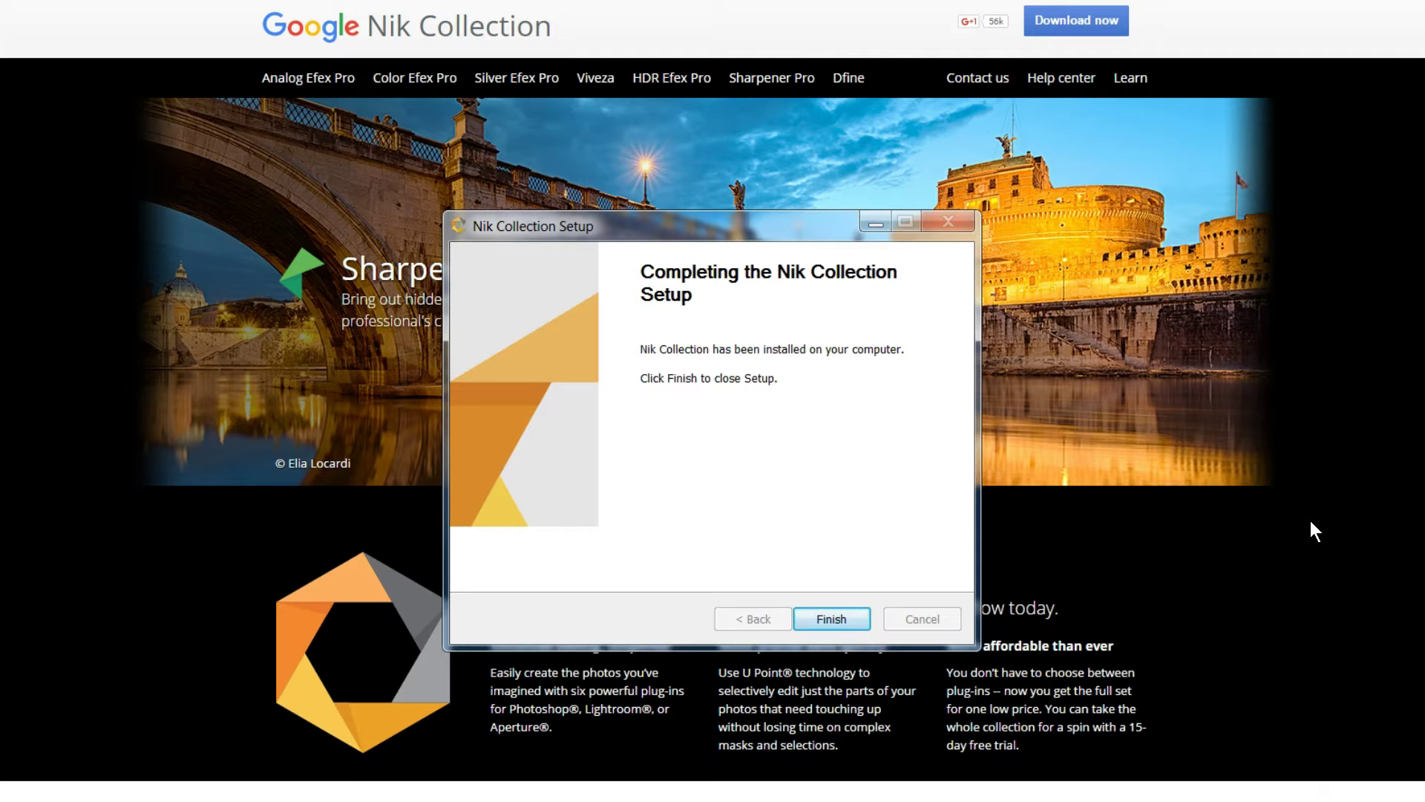
{"action": "left_click", "coordinate": [844, 626]}
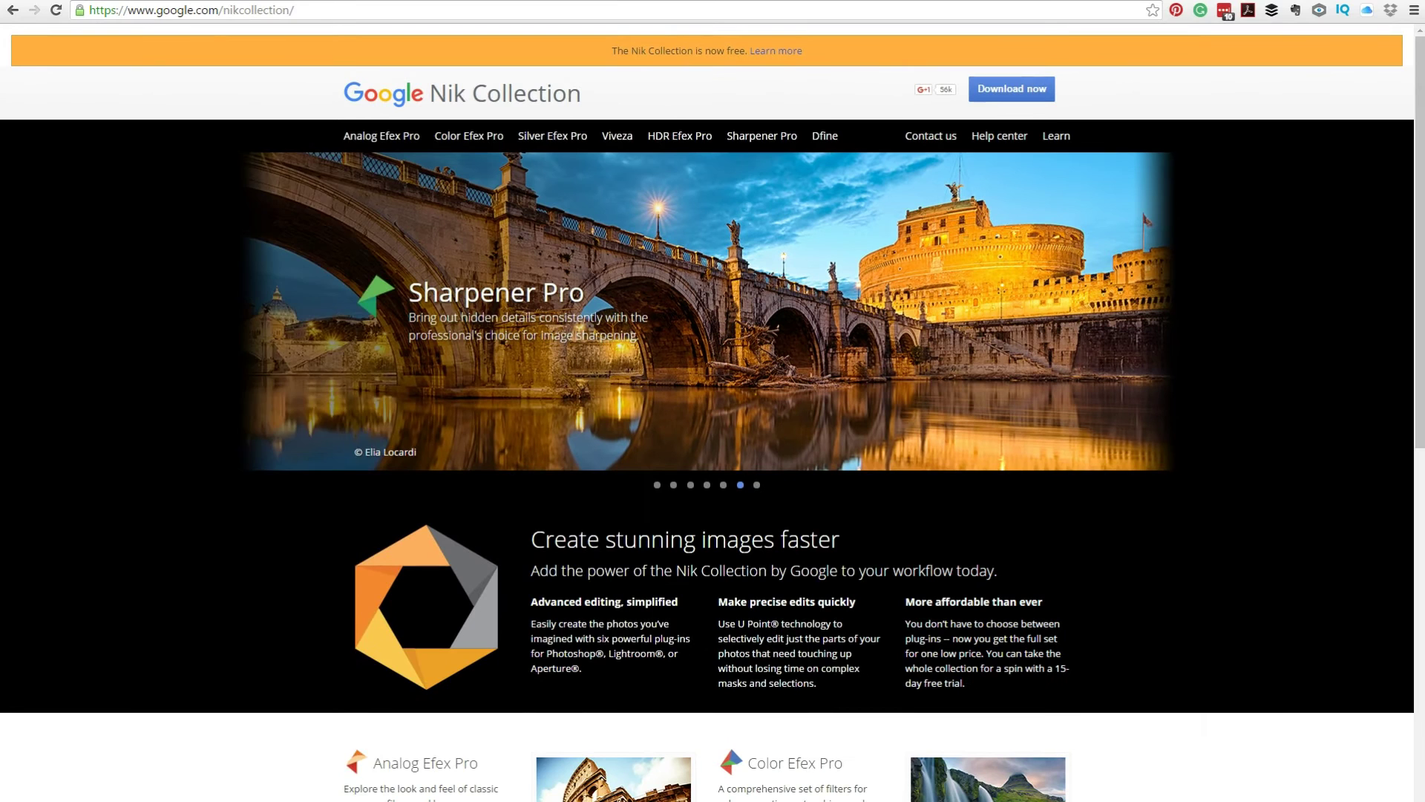
Launch Lightroom and check which Nik plug-ins appear under Photo > Edit In
{"action": "key", "text": "super"}
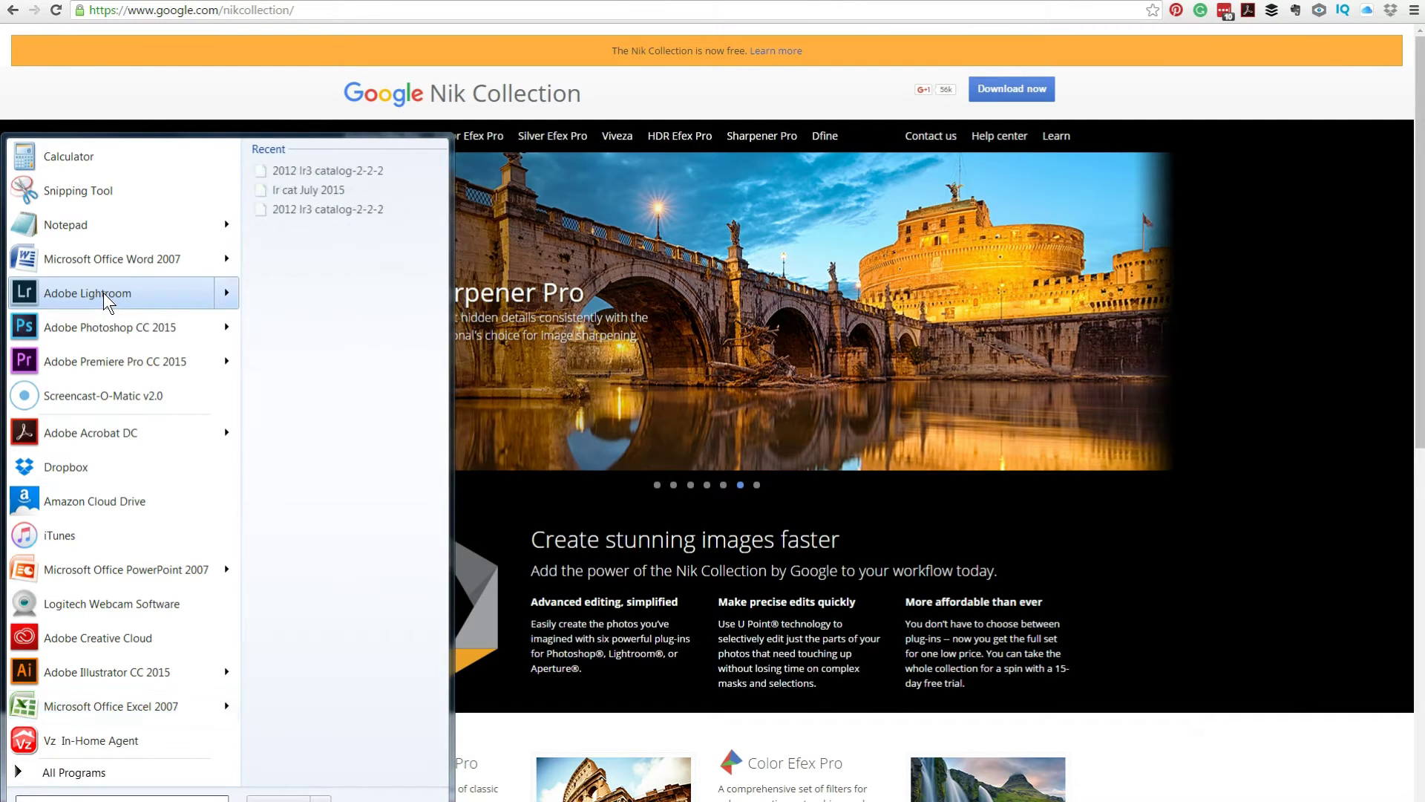
{"action": "left_click", "coordinate": [104, 293]}
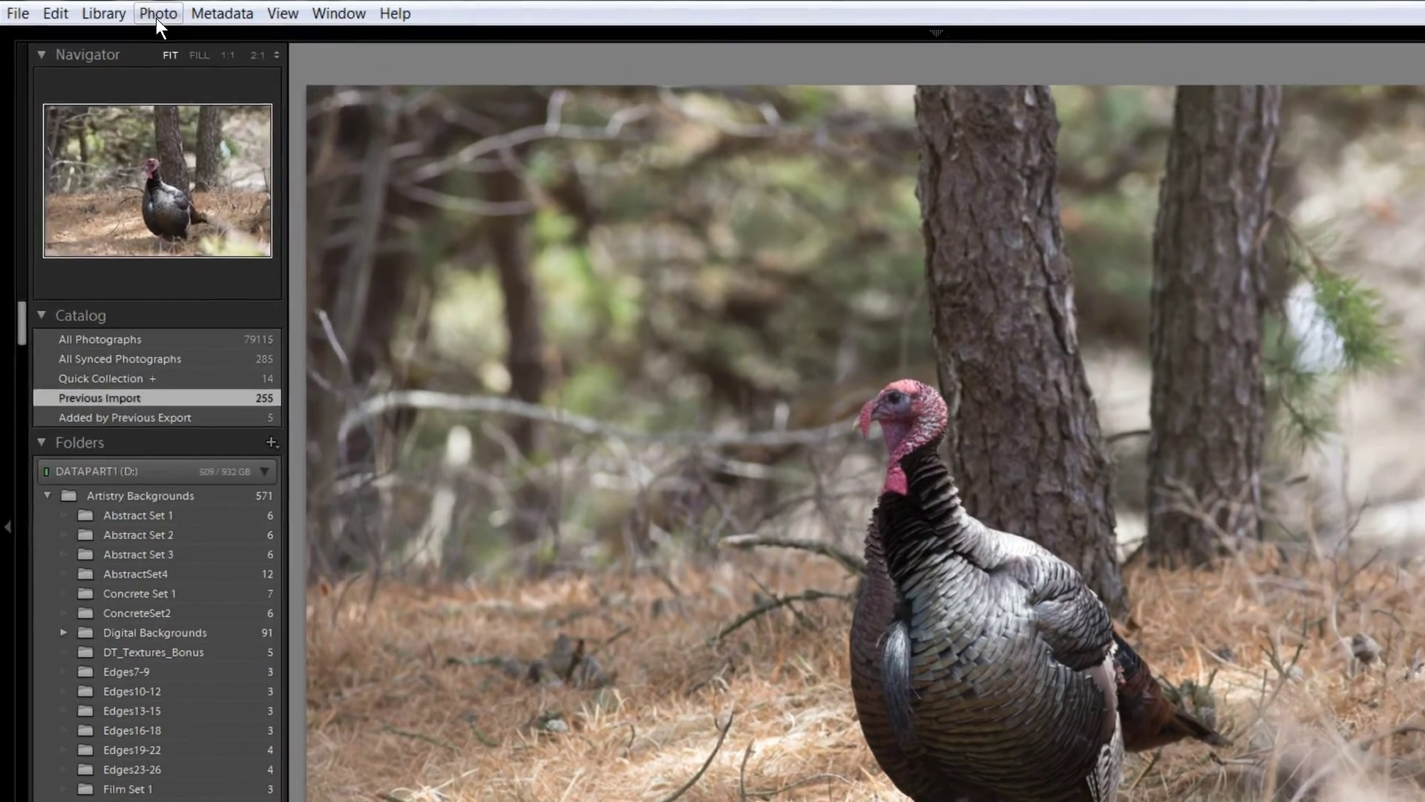
{"action": "left_click", "coordinate": [120, 9]}
{"action": "mouse_move", "coordinate": [50, 180]}
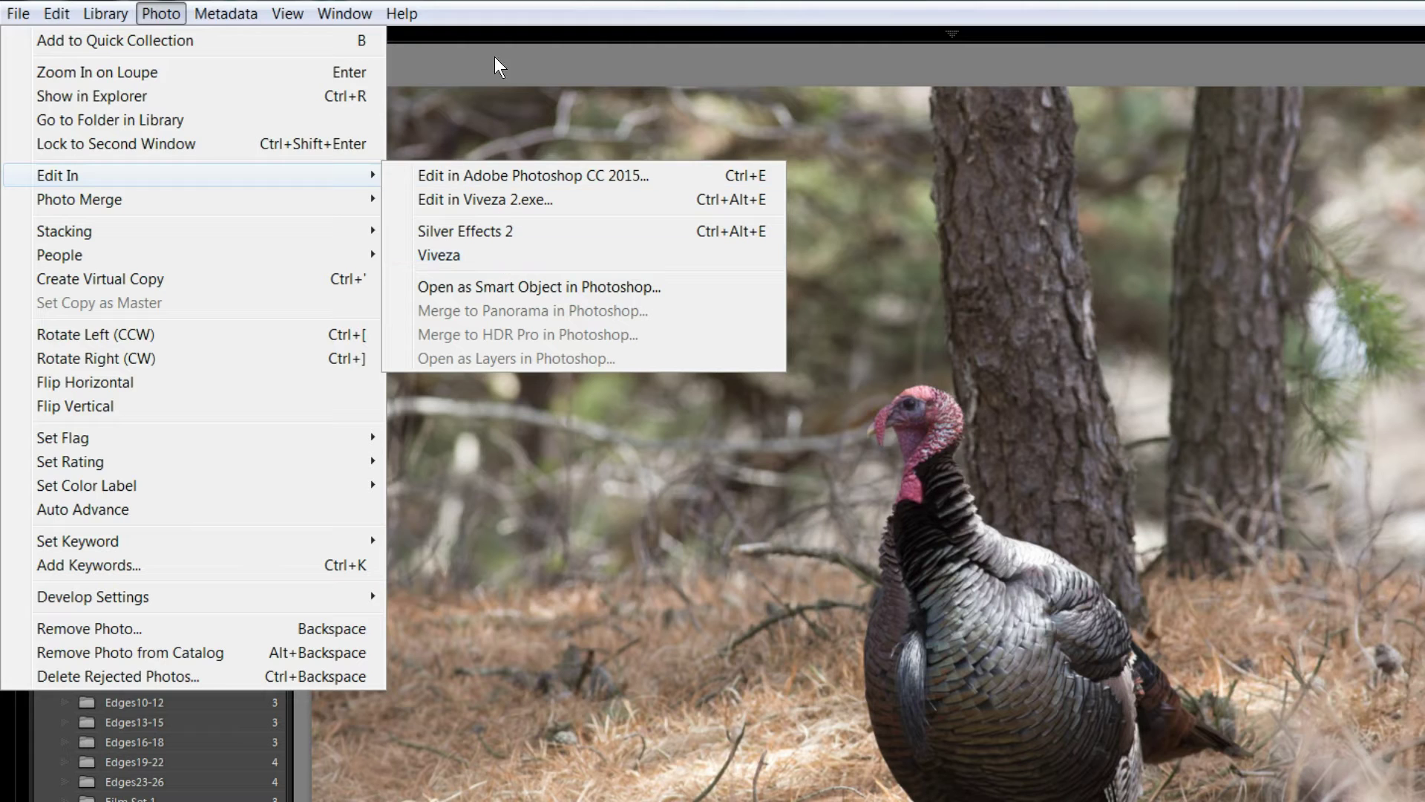
{"action": "left_click", "coordinate": [474, 15]}
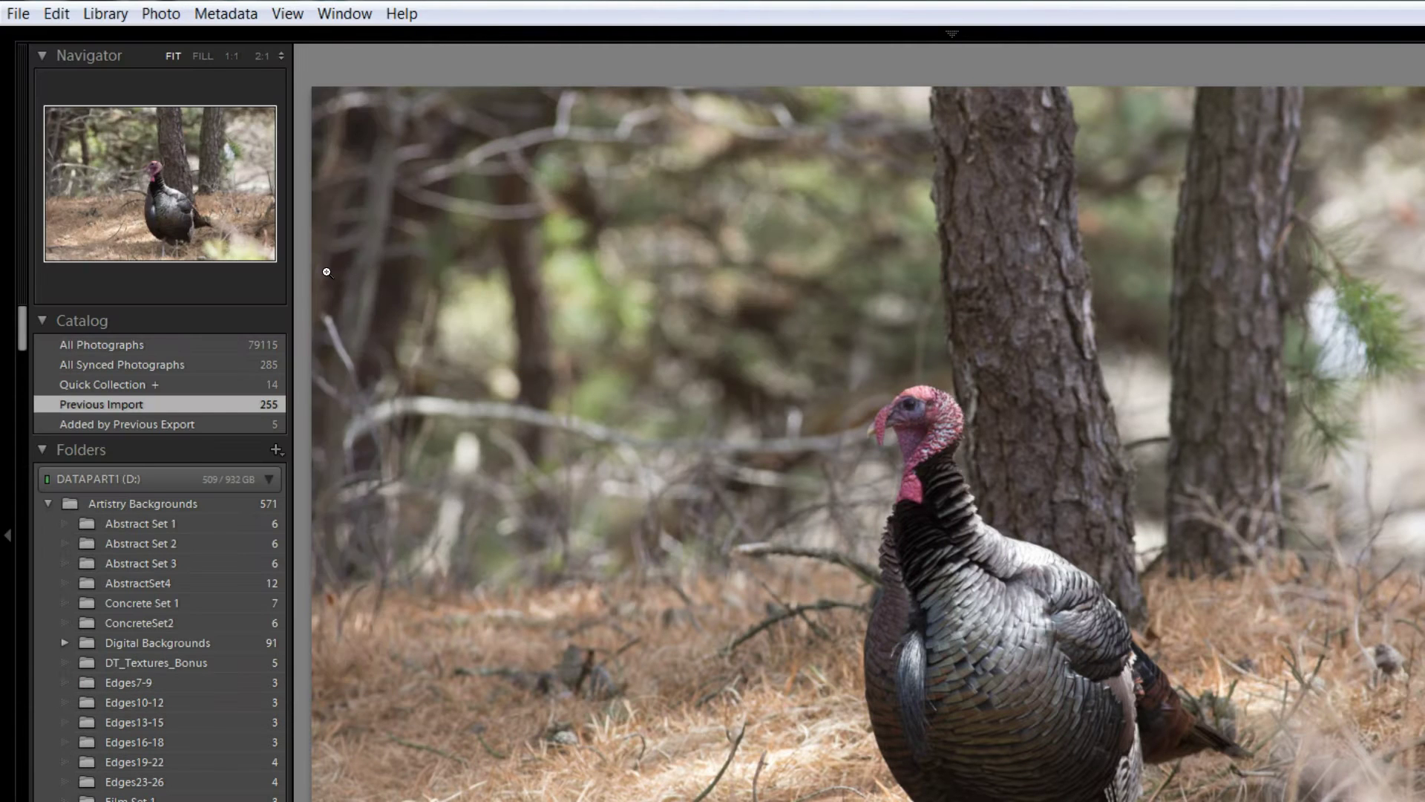
In External Editing preferences, choose SHP3OS.exe from Nik Collection's Sharpener Pro 3 folder as the additional editor
{"action": "left_click", "coordinate": [61, 15]}
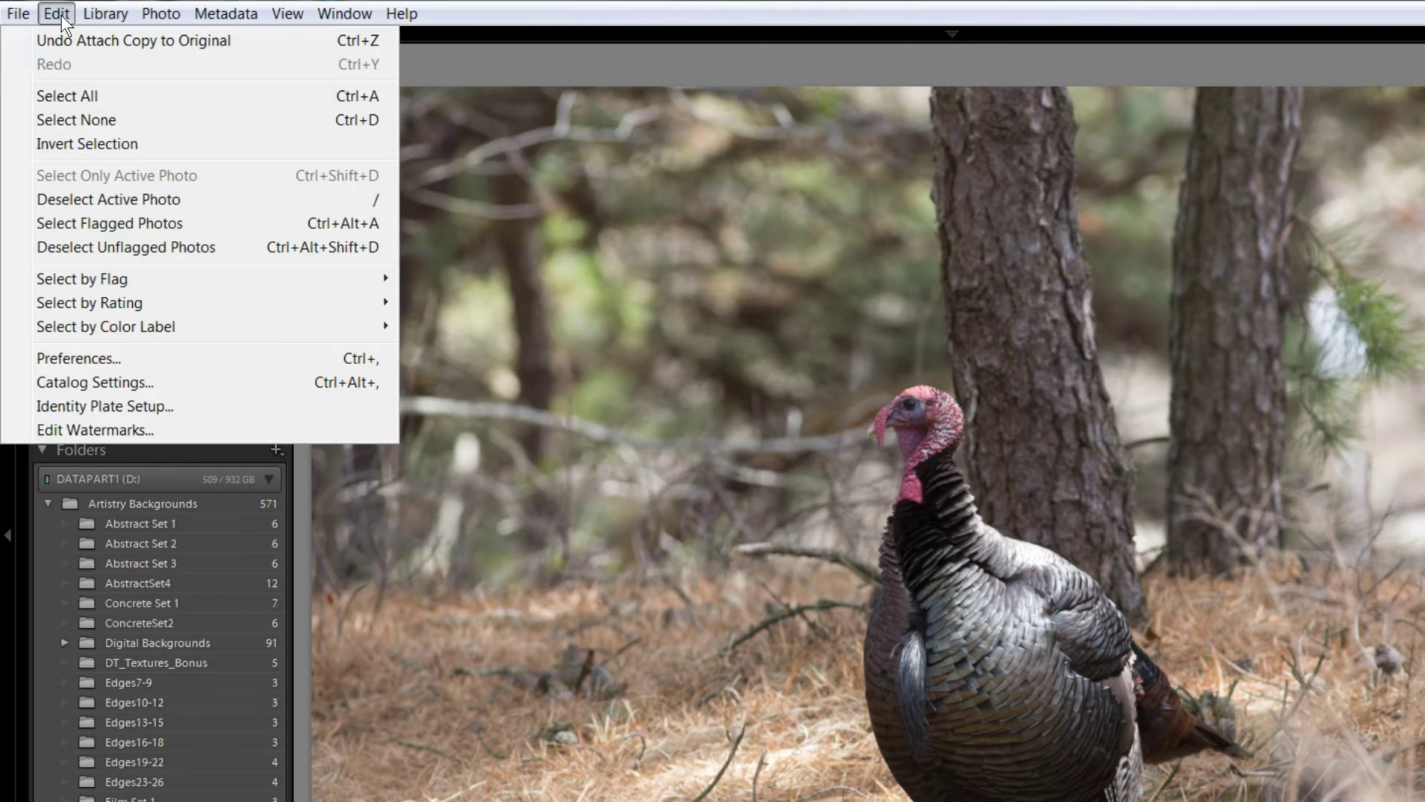
{"action": "left_click", "coordinate": [86, 357]}
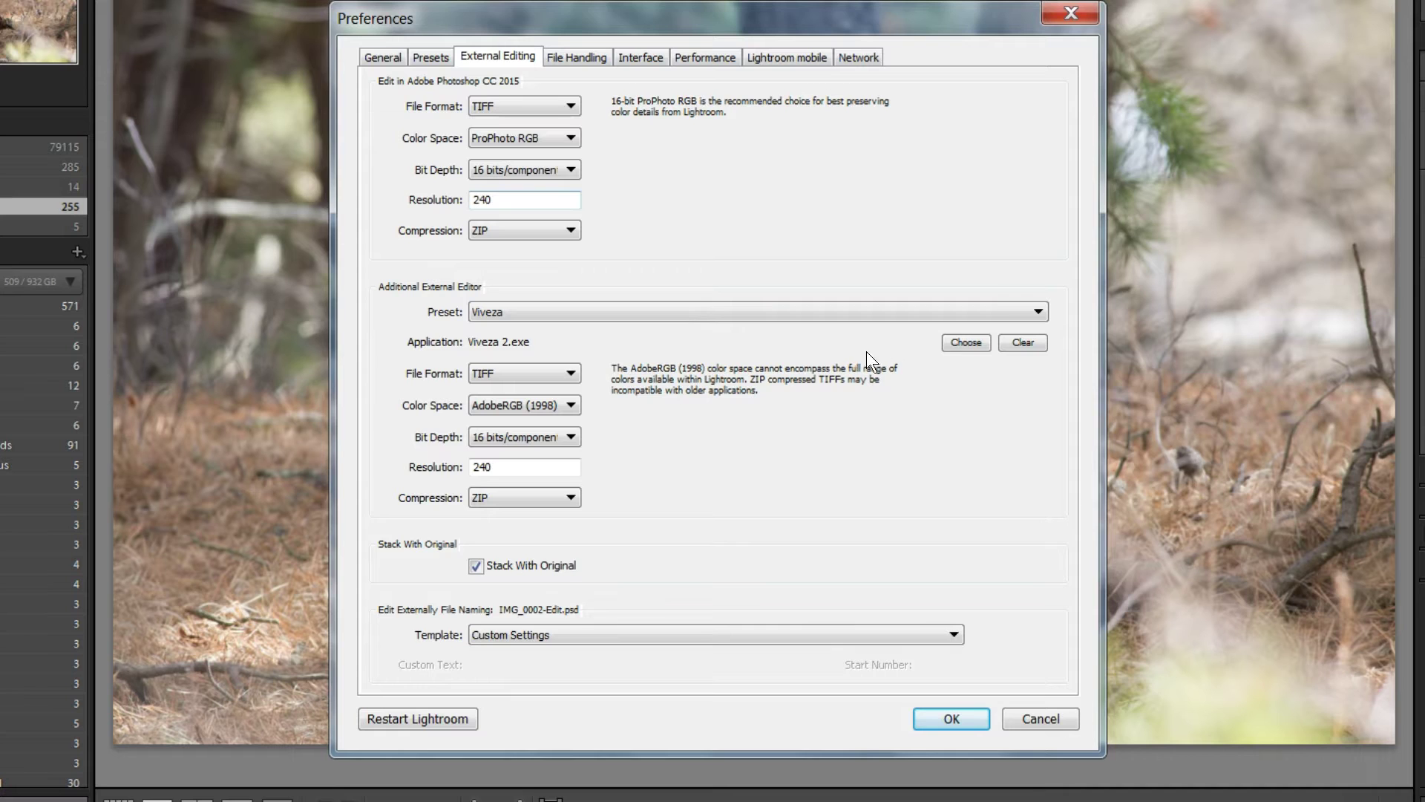
{"action": "left_click", "coordinate": [958, 342]}
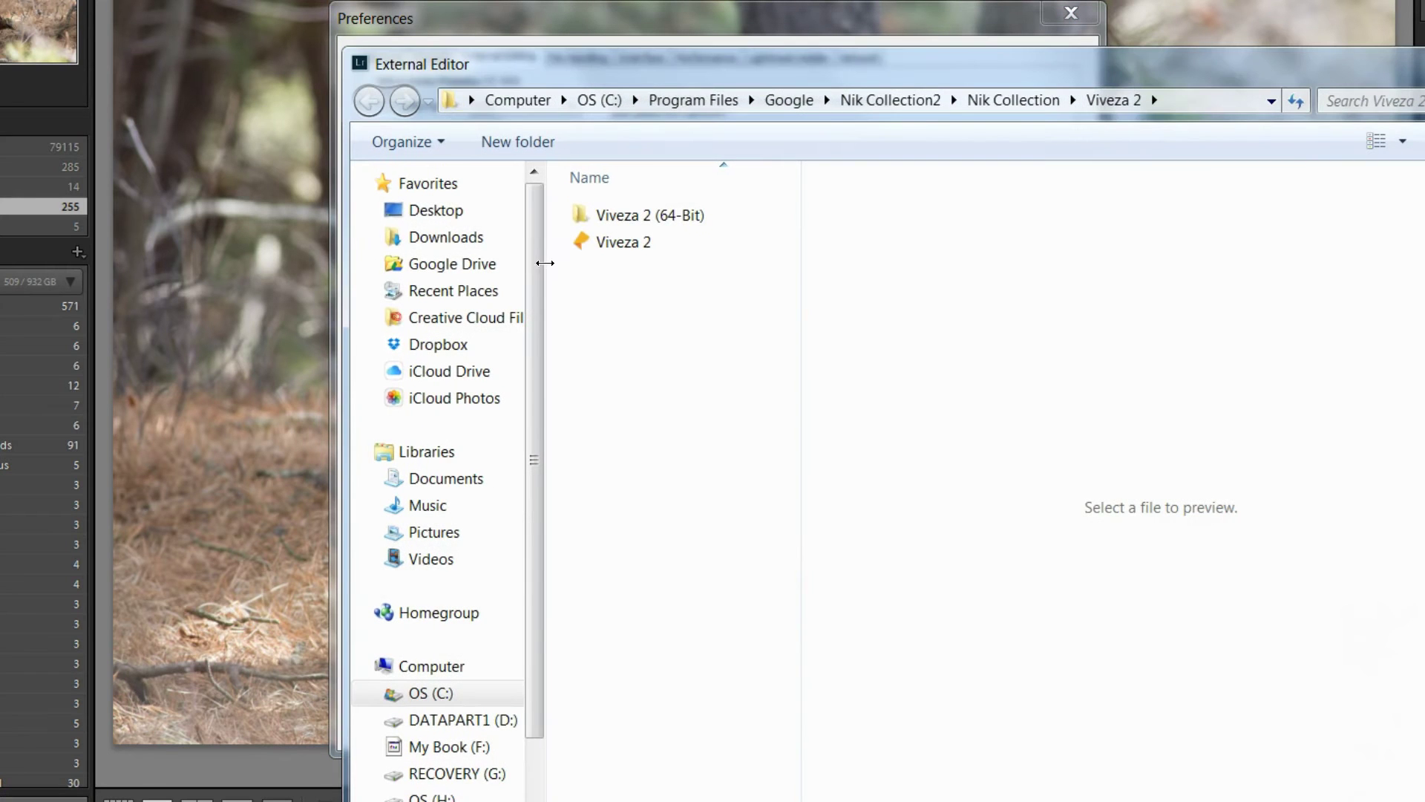
{"action": "left_click", "coordinate": [1014, 100]}
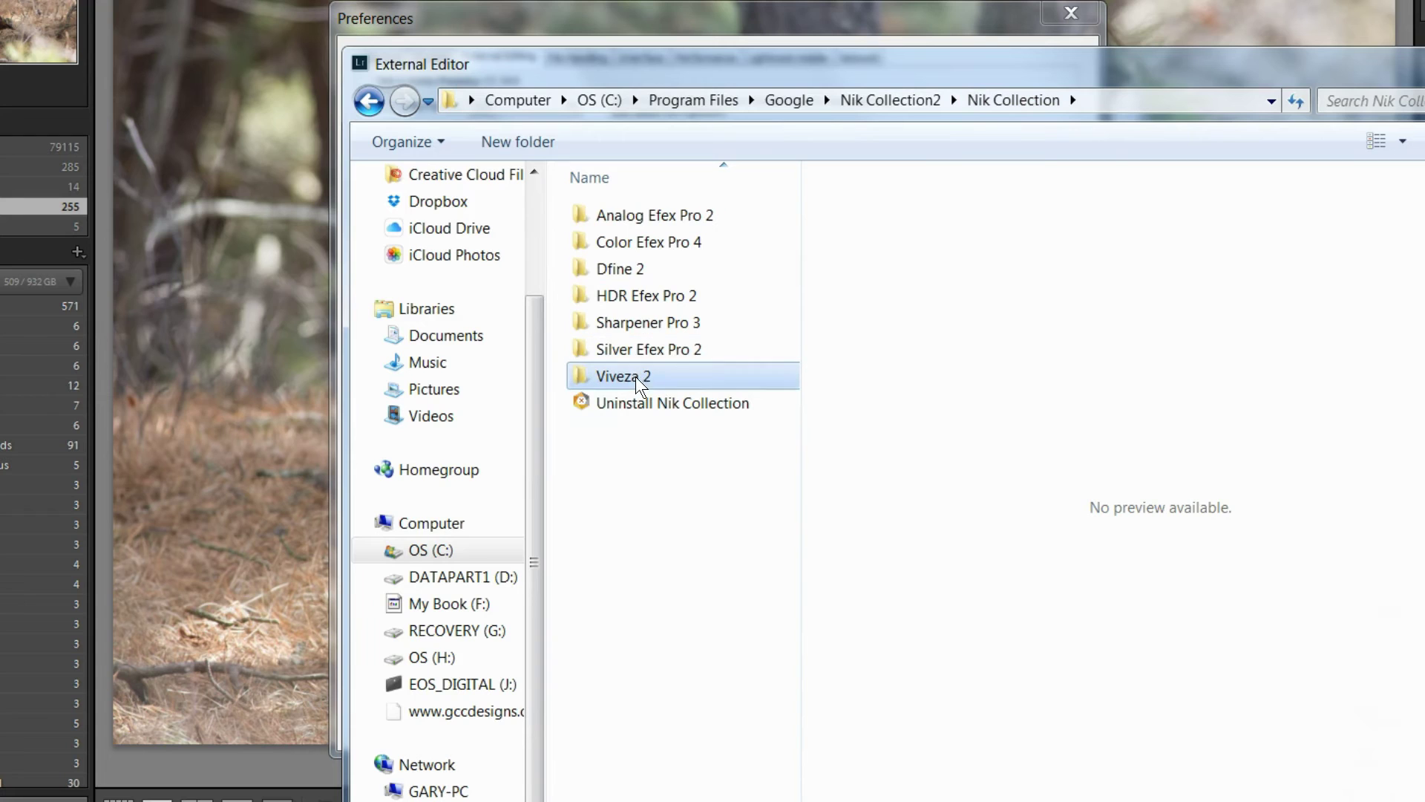
{"action": "double_click", "coordinate": [665, 327]}
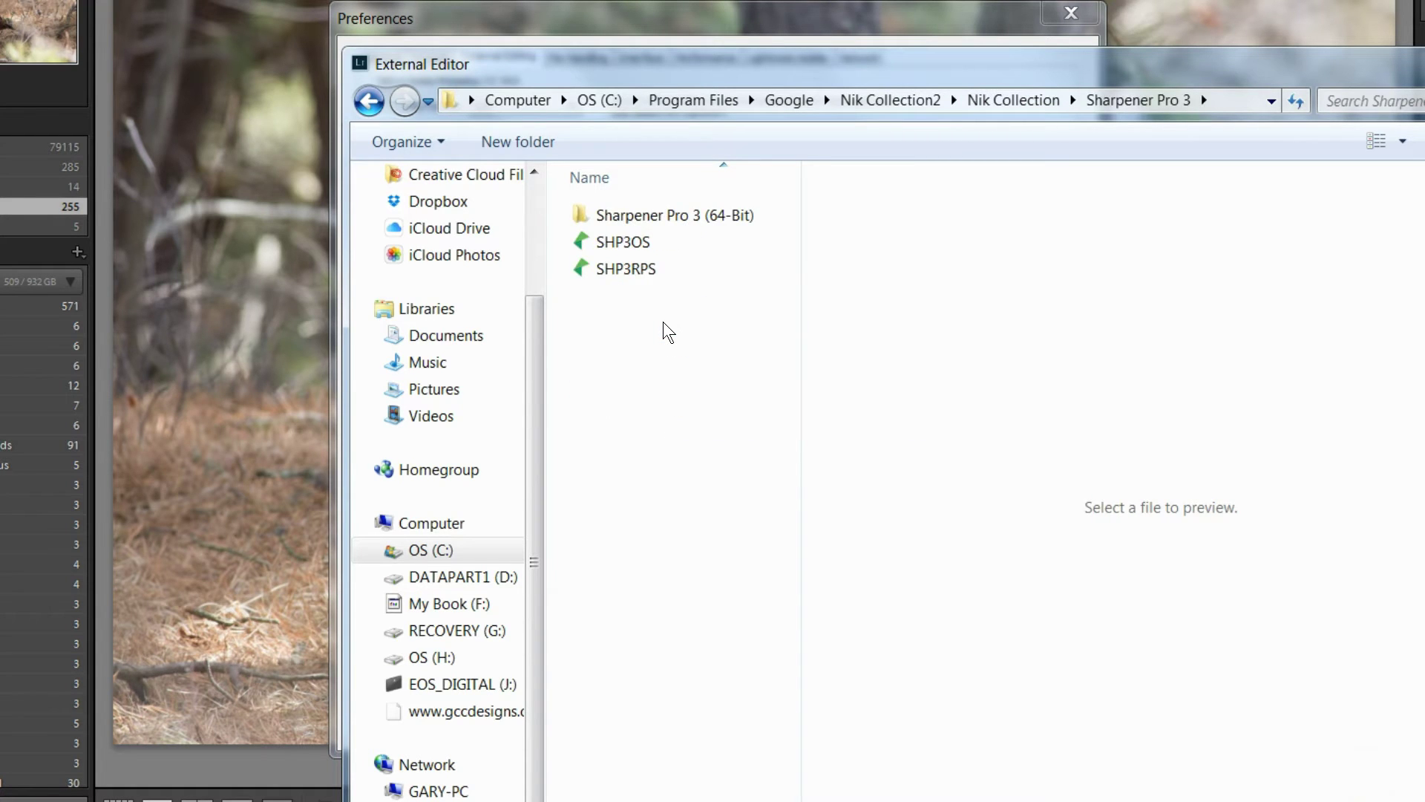
{"action": "left_click", "coordinate": [638, 244]}
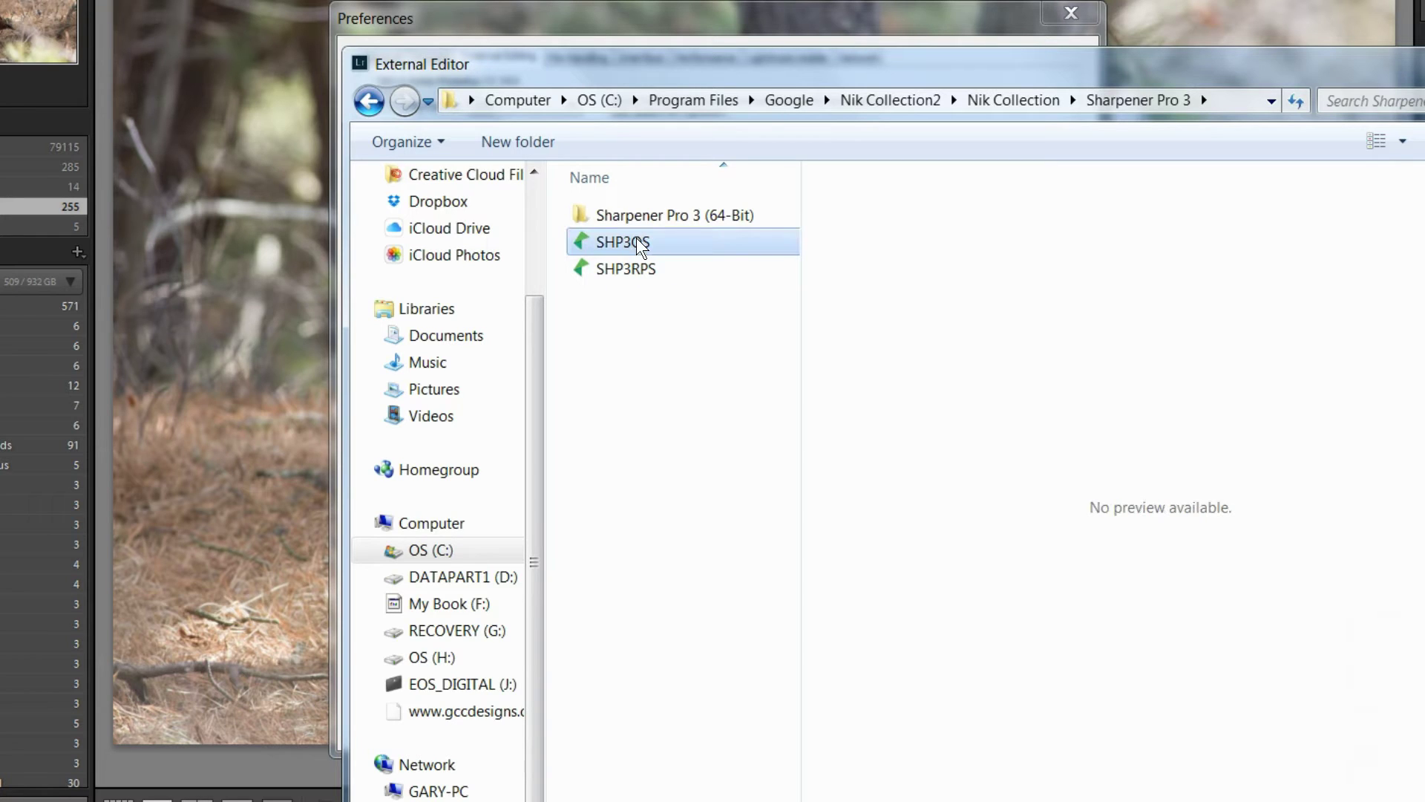
{"action": "left_click", "coordinate": [629, 279]}
{"action": "left_click", "coordinate": [653, 247]}
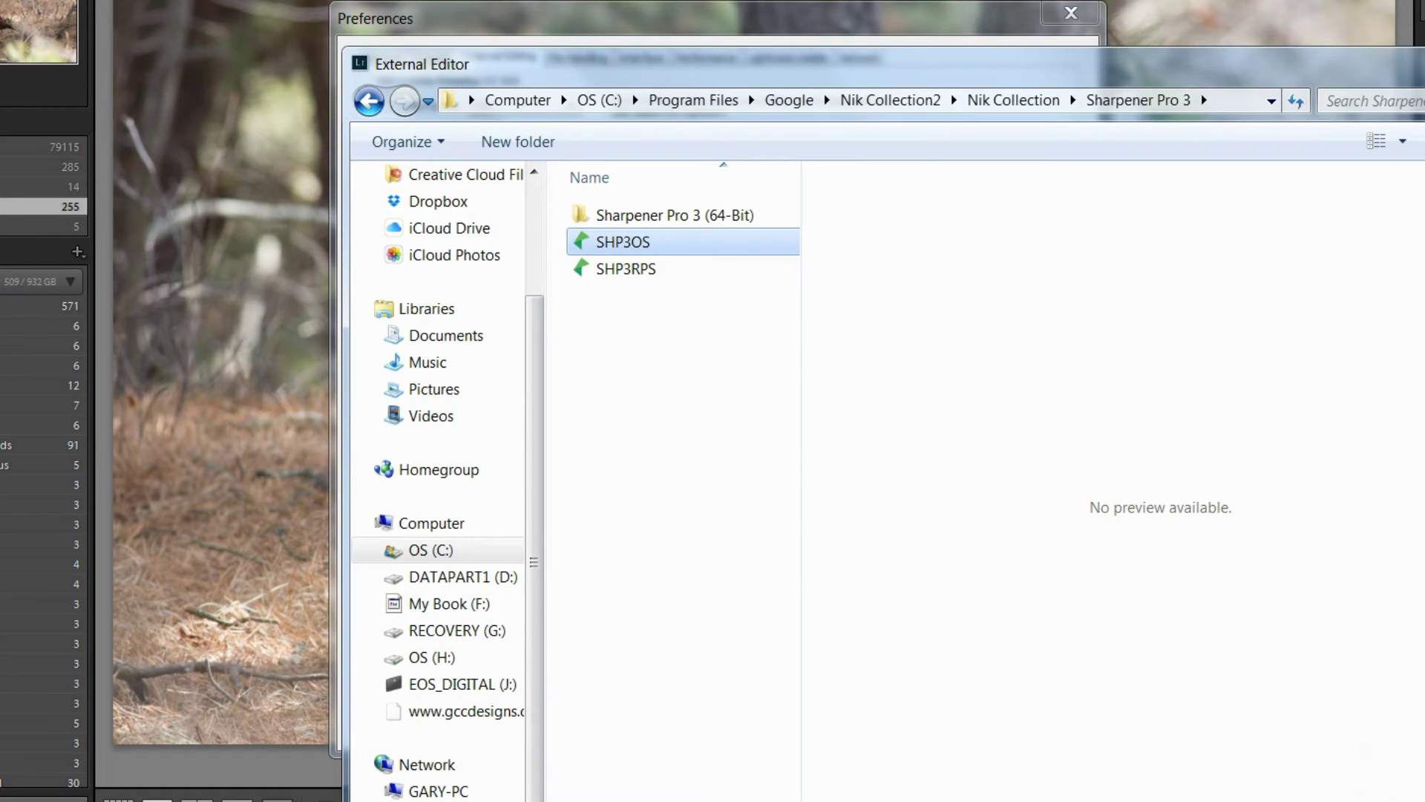
{"action": "key", "text": "Return"}
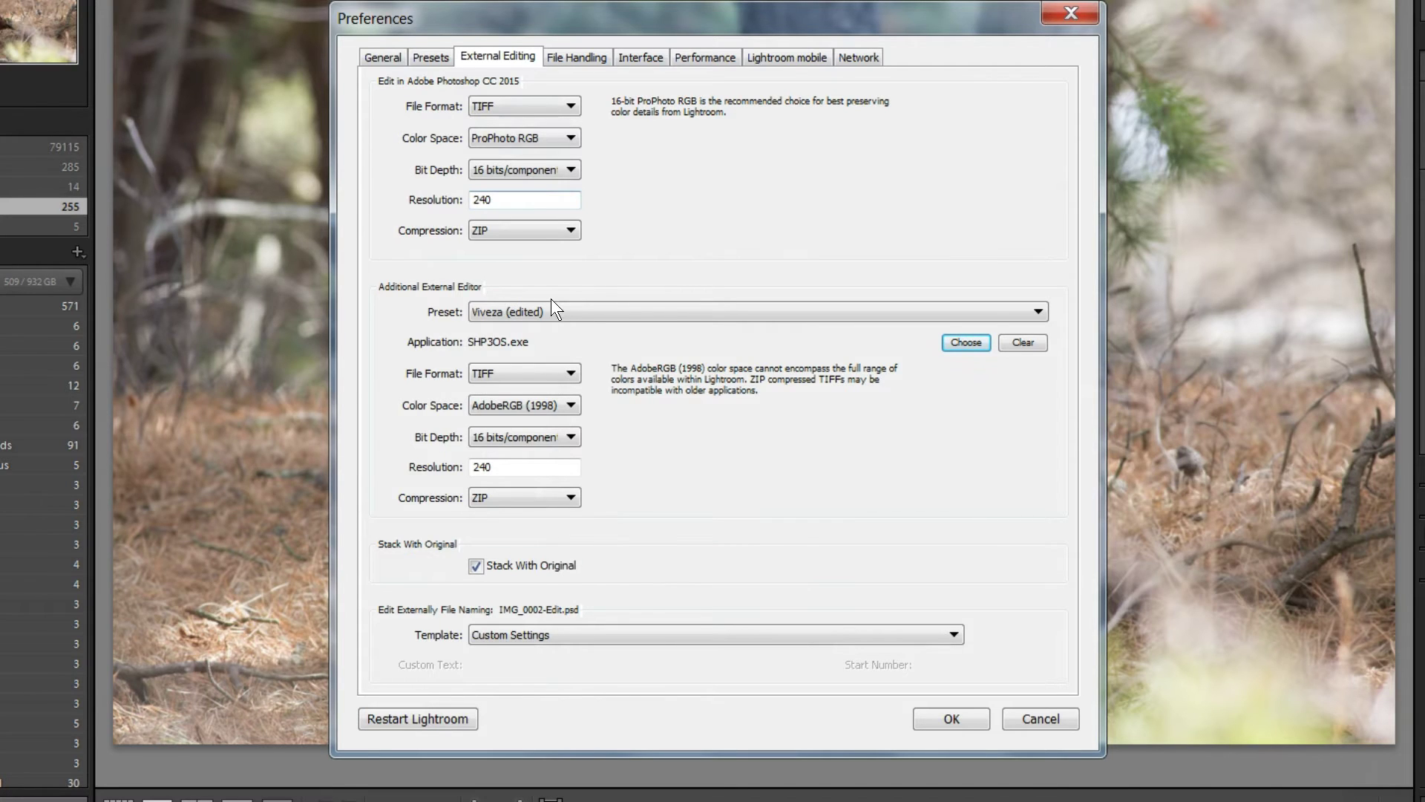
Save the current external-editor settings as a new preset named 'Sharpener Pro Output'
{"action": "left_click", "coordinate": [551, 311]}
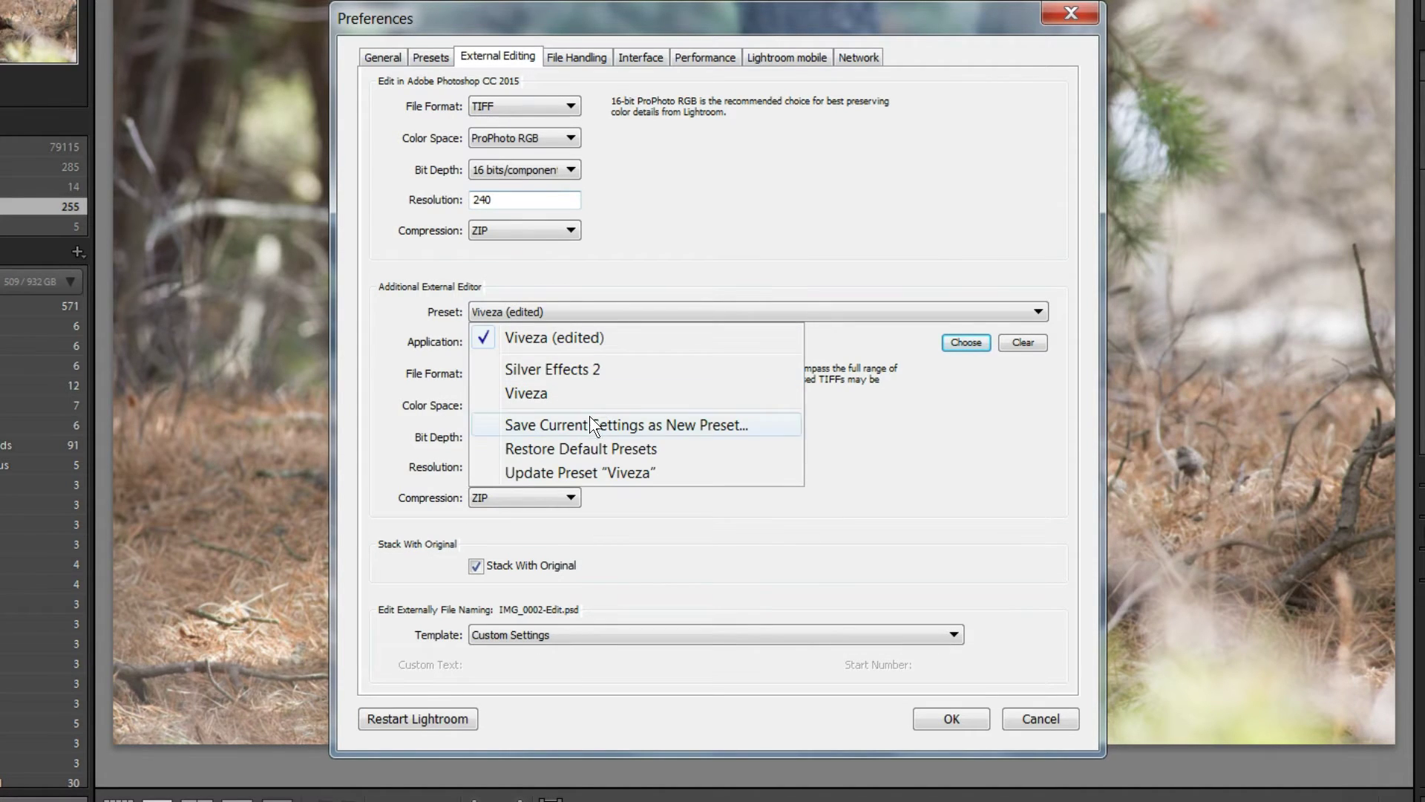
{"action": "left_click", "coordinate": [715, 425]}
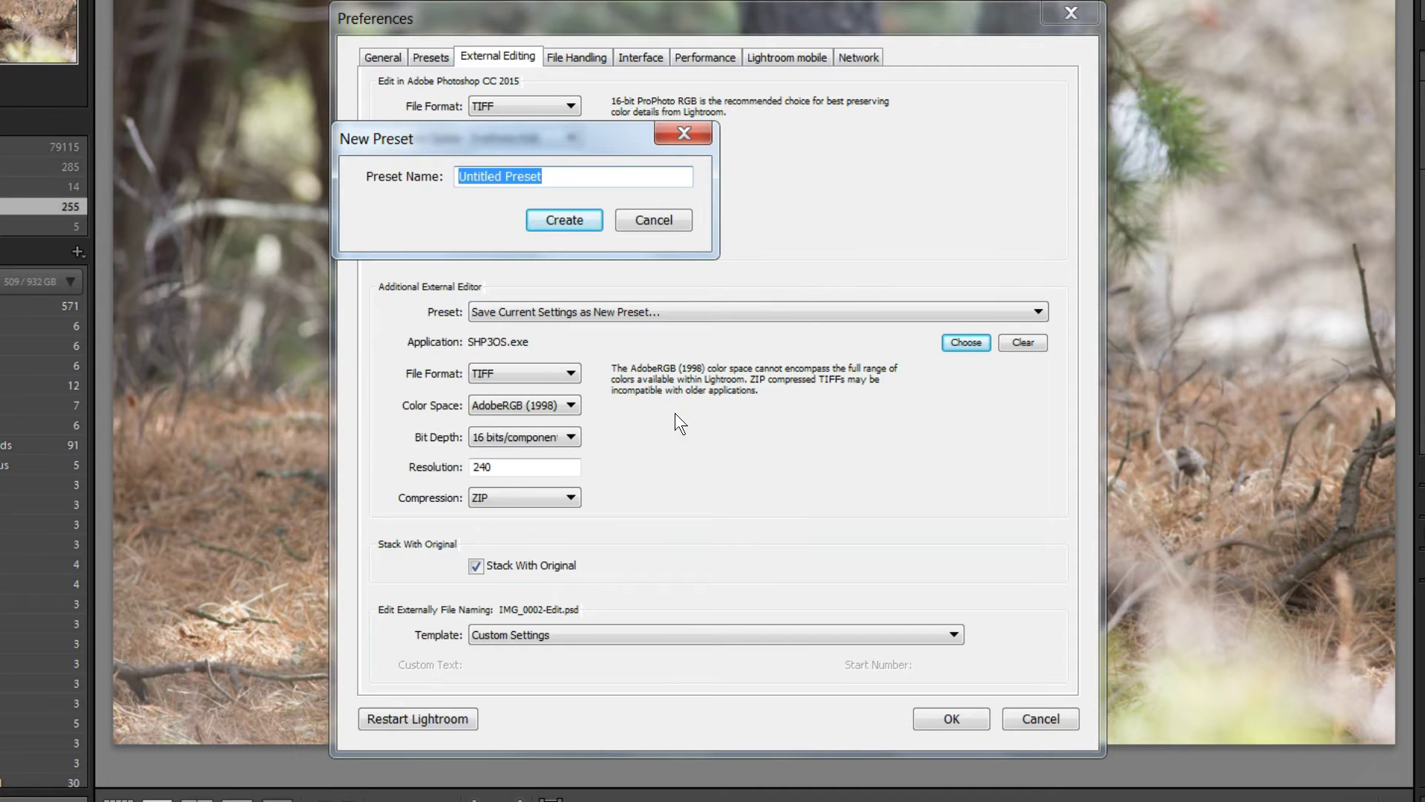
{"action": "type", "text": "Sharpe"}
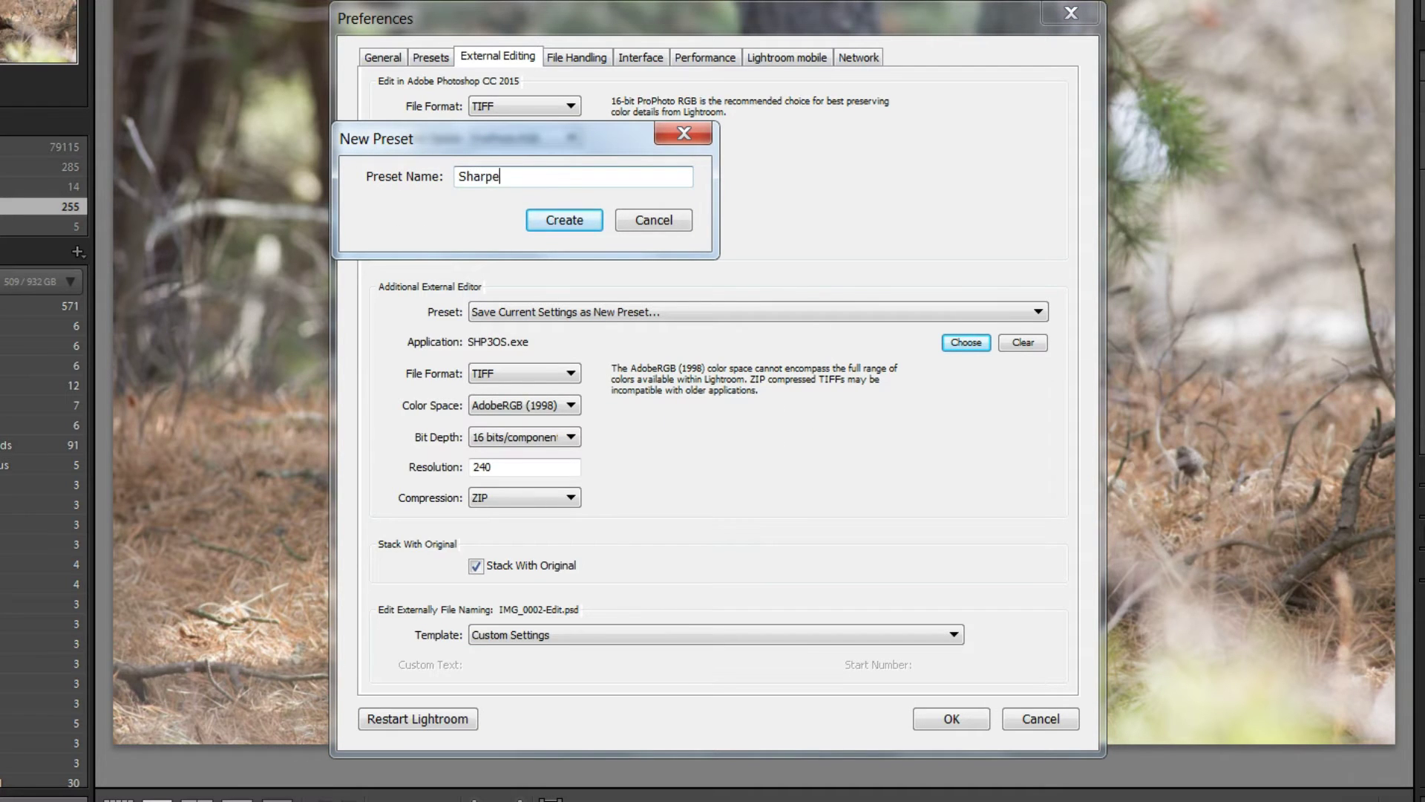
{"action": "type", "text": "nd"}
{"action": "key", "text": "BackSpace"}
{"action": "type", "text": "er Pro"}
{"action": "type", "text": "Output"}
{"action": "left_click", "coordinate": [572, 221]}
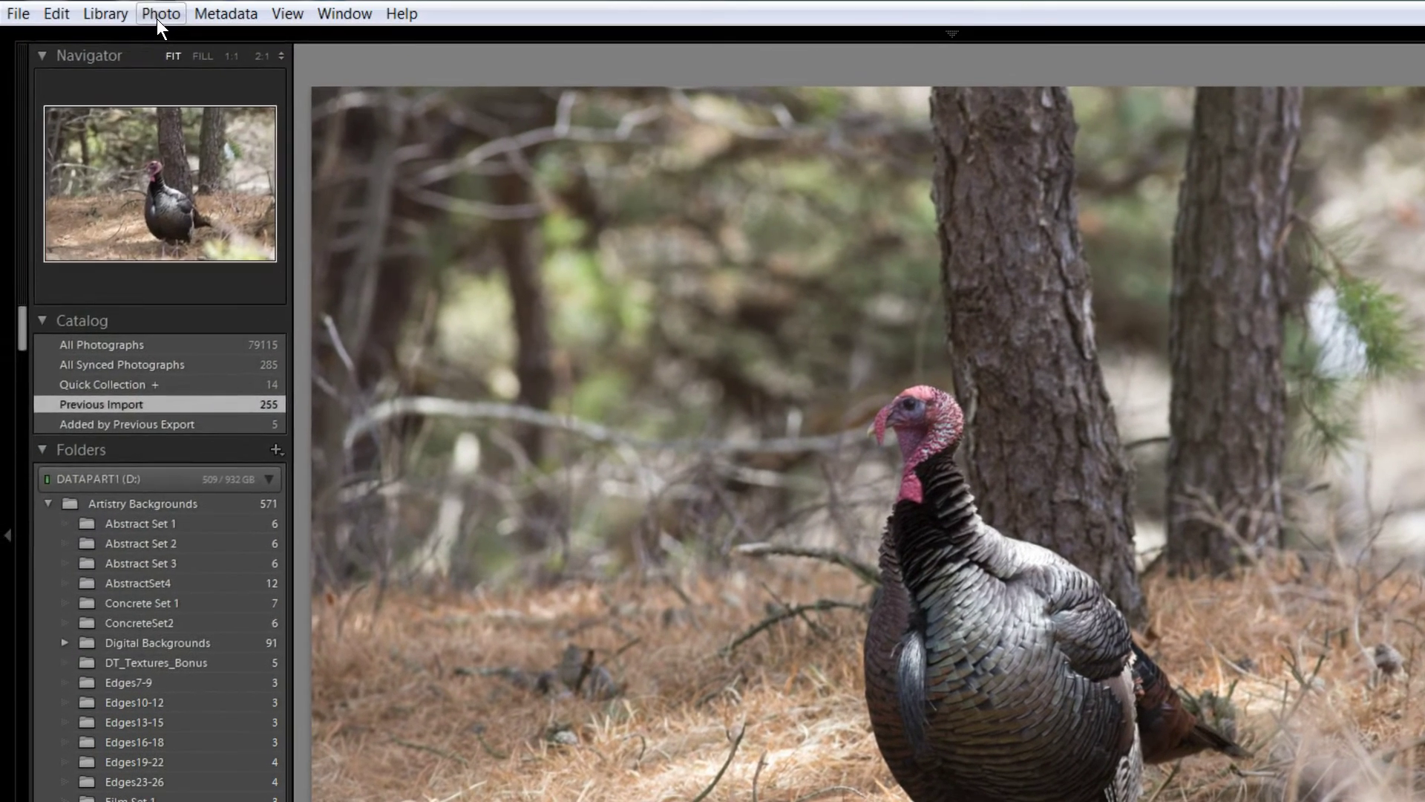
{"action": "left_click", "coordinate": [159, 13]}
{"action": "mouse_move", "coordinate": [141, 173]}
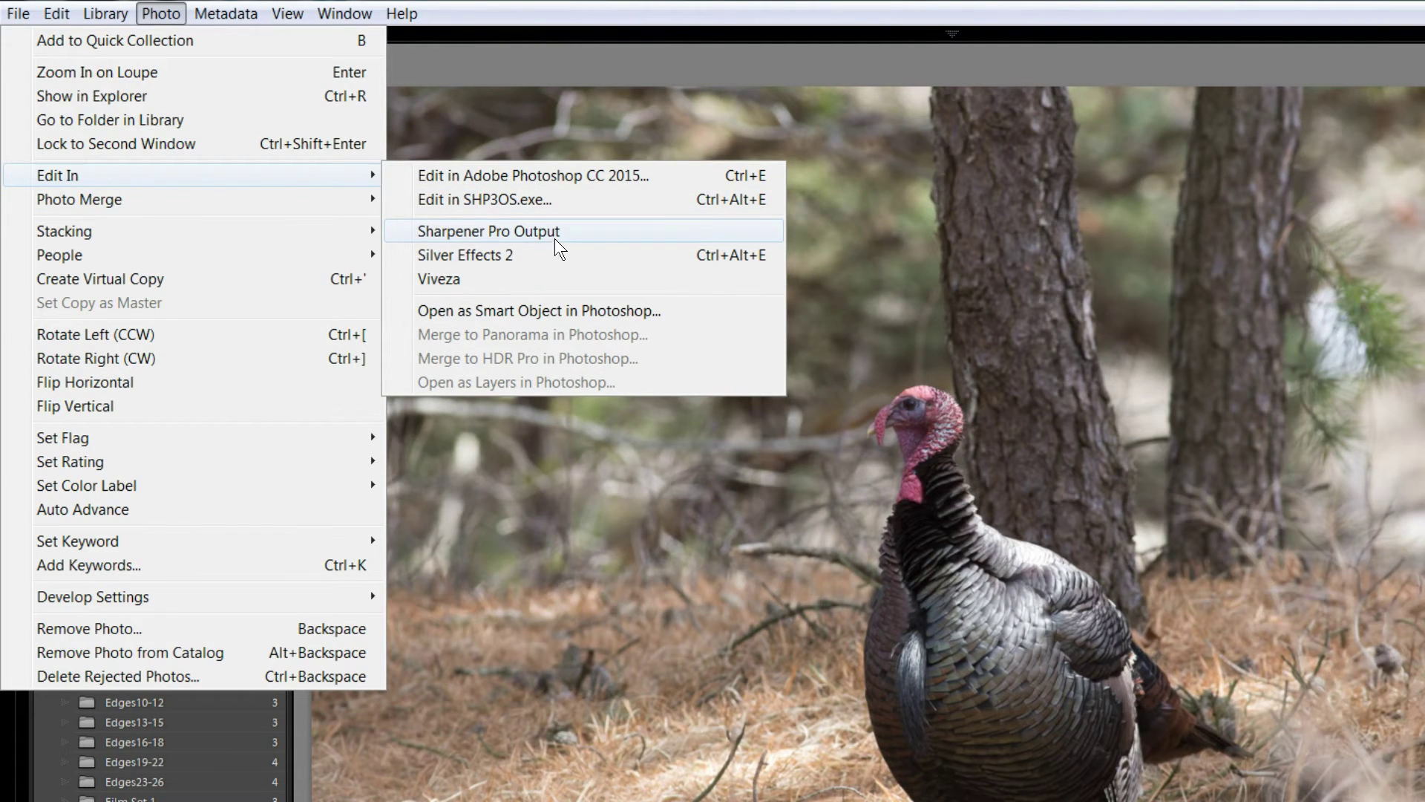
{"action": "left_click", "coordinate": [168, 9]}
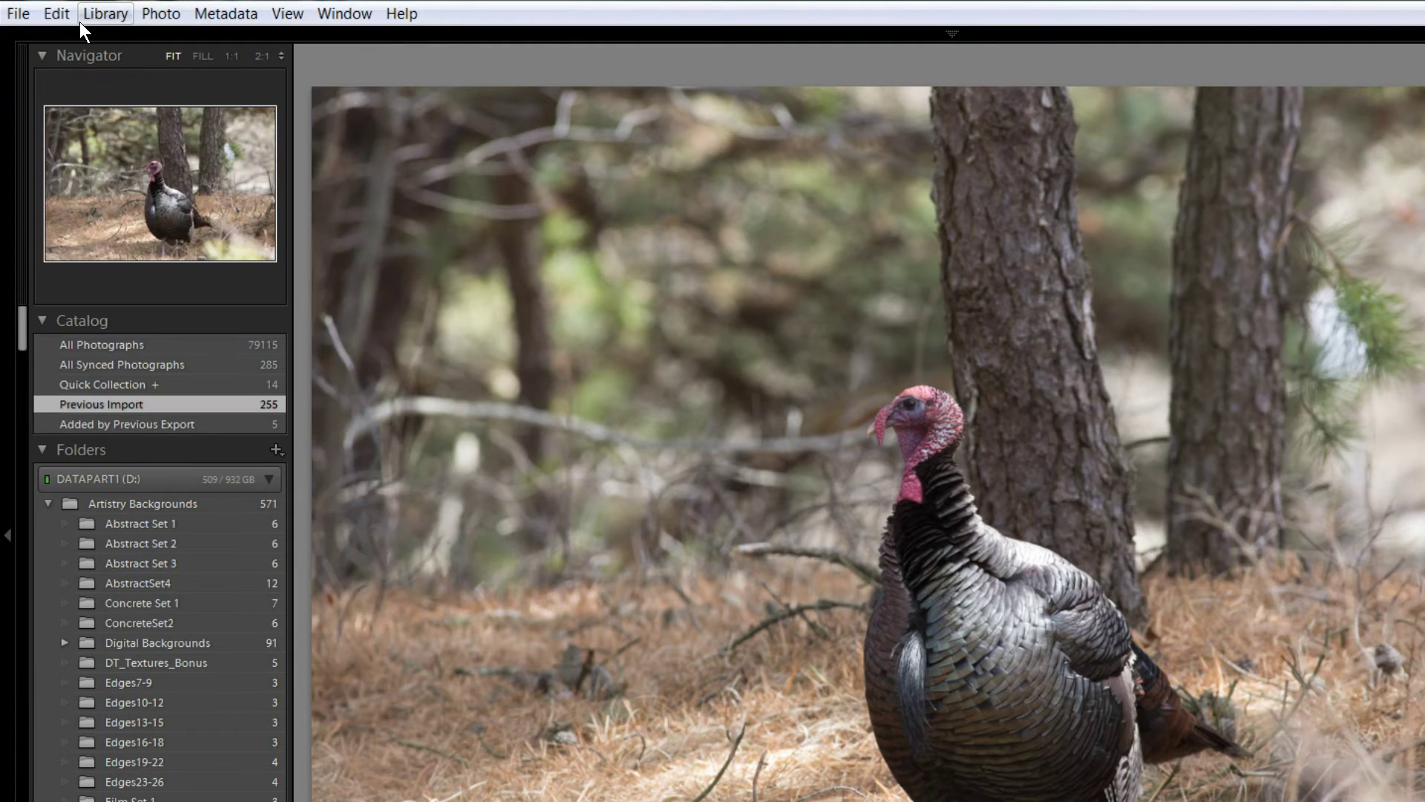
{"action": "left_click", "coordinate": [86, 14]}
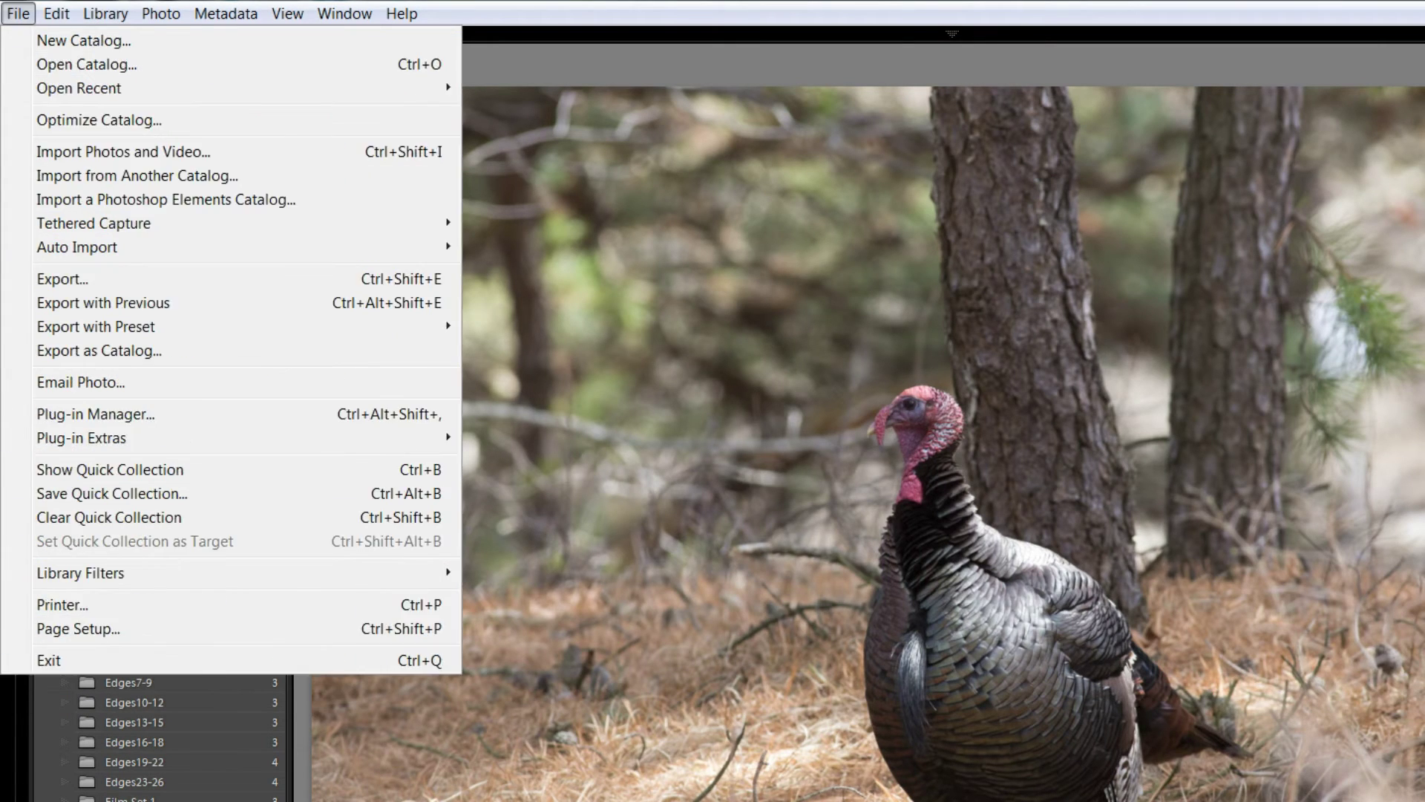
In External Editing preferences, pick the SHP3RPS RAW presharpener as the additional editor application
{"action": "mouse_move", "coordinate": [48, 24]}
{"action": "key", "text": "Escape"}
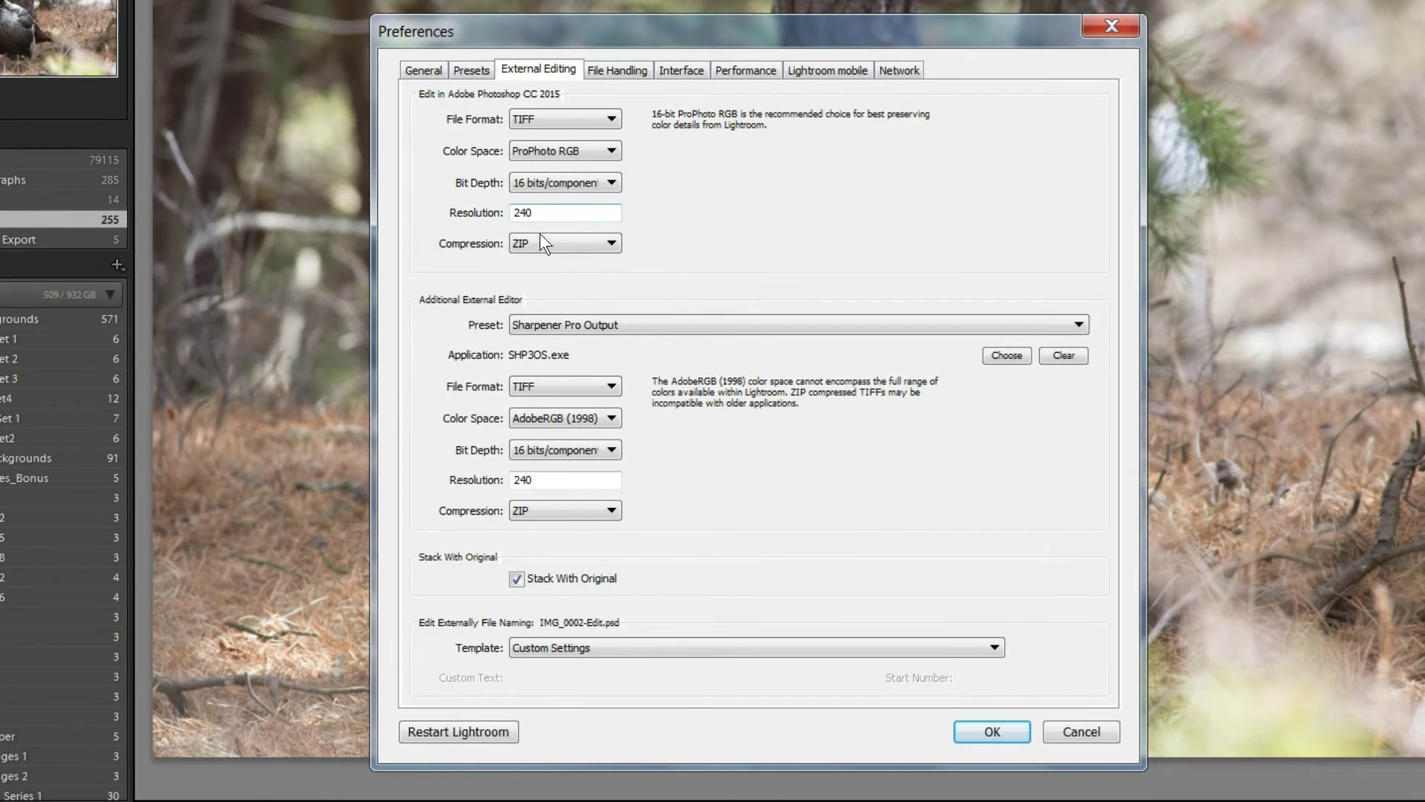
{"action": "left_click", "coordinate": [1010, 354]}
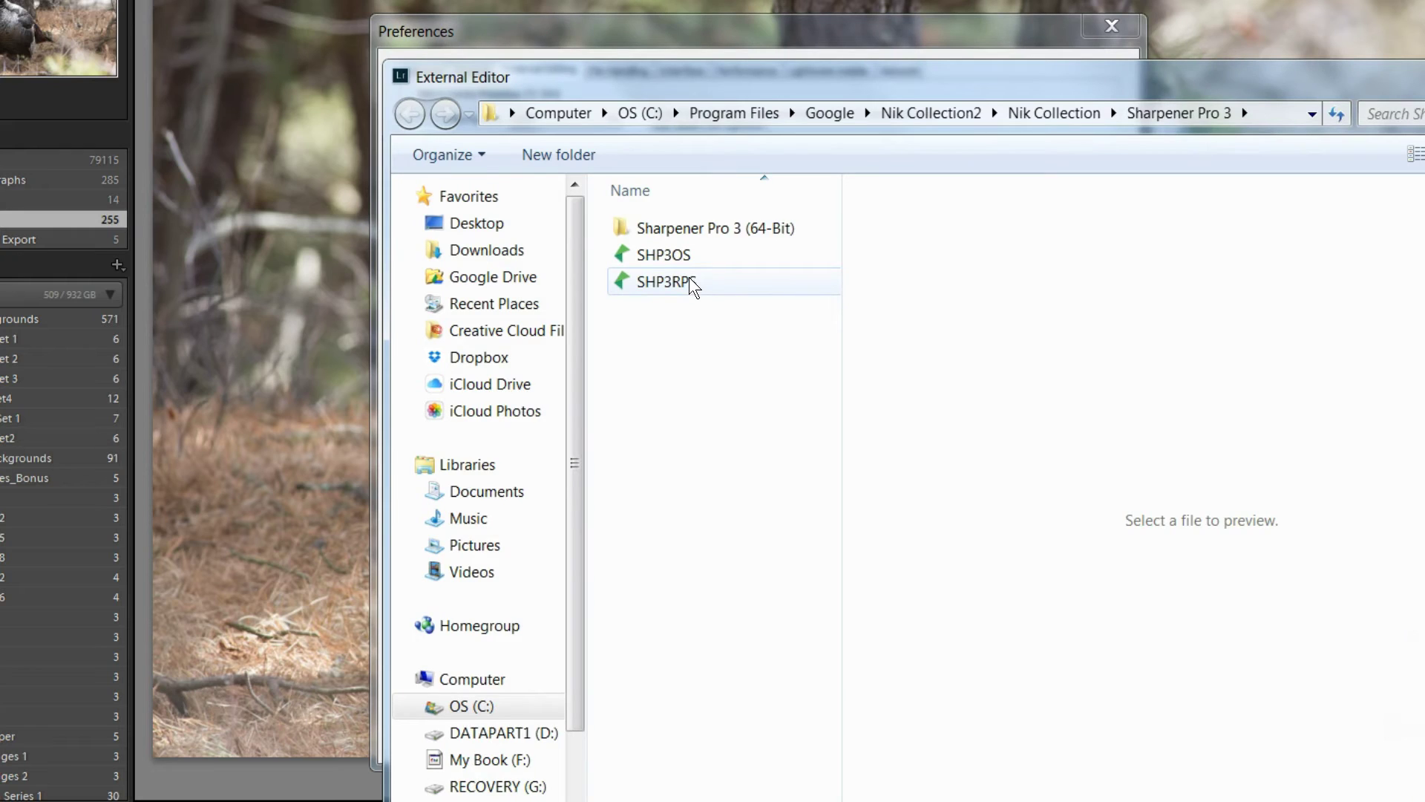
{"action": "mouse_move", "coordinate": [689, 281]}
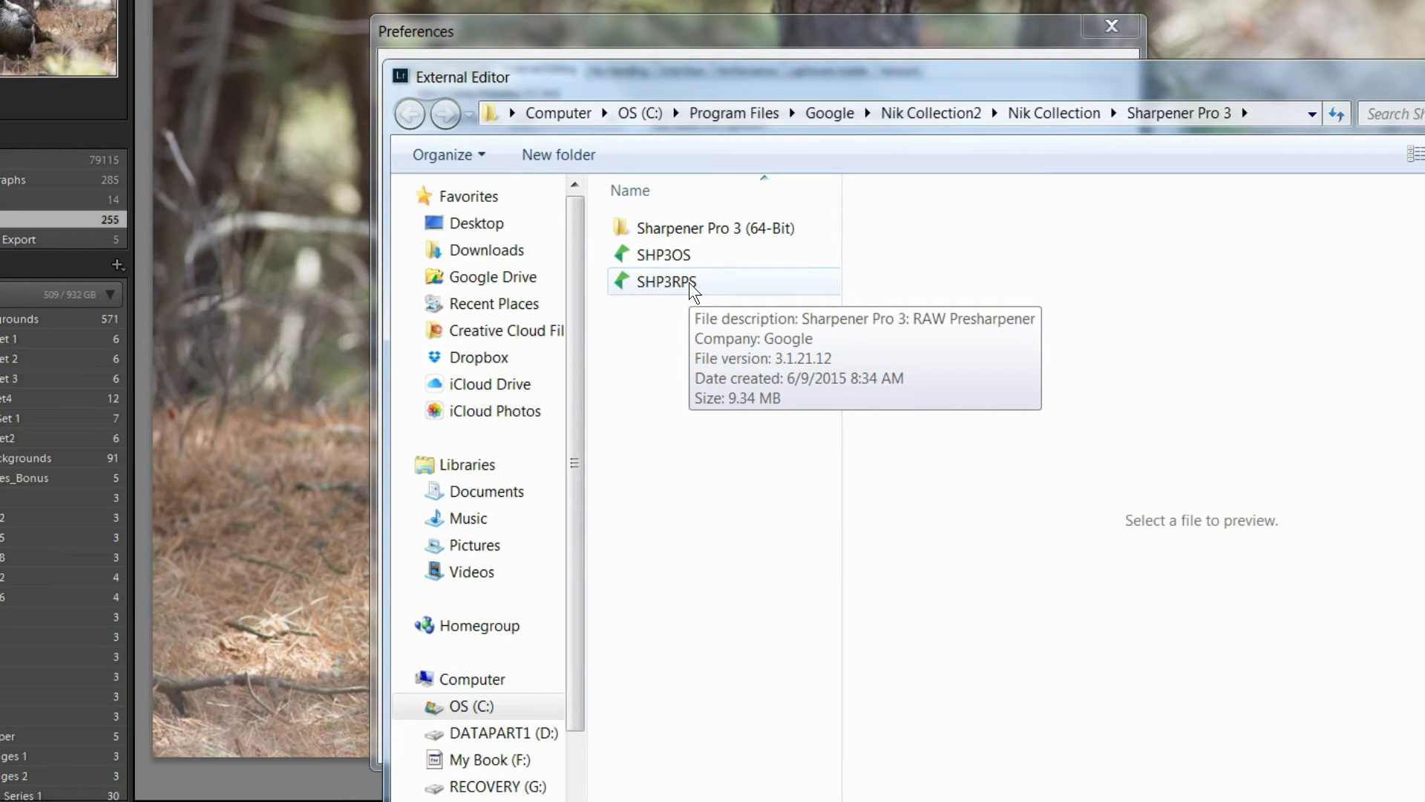
{"action": "left_click", "coordinate": [689, 282]}
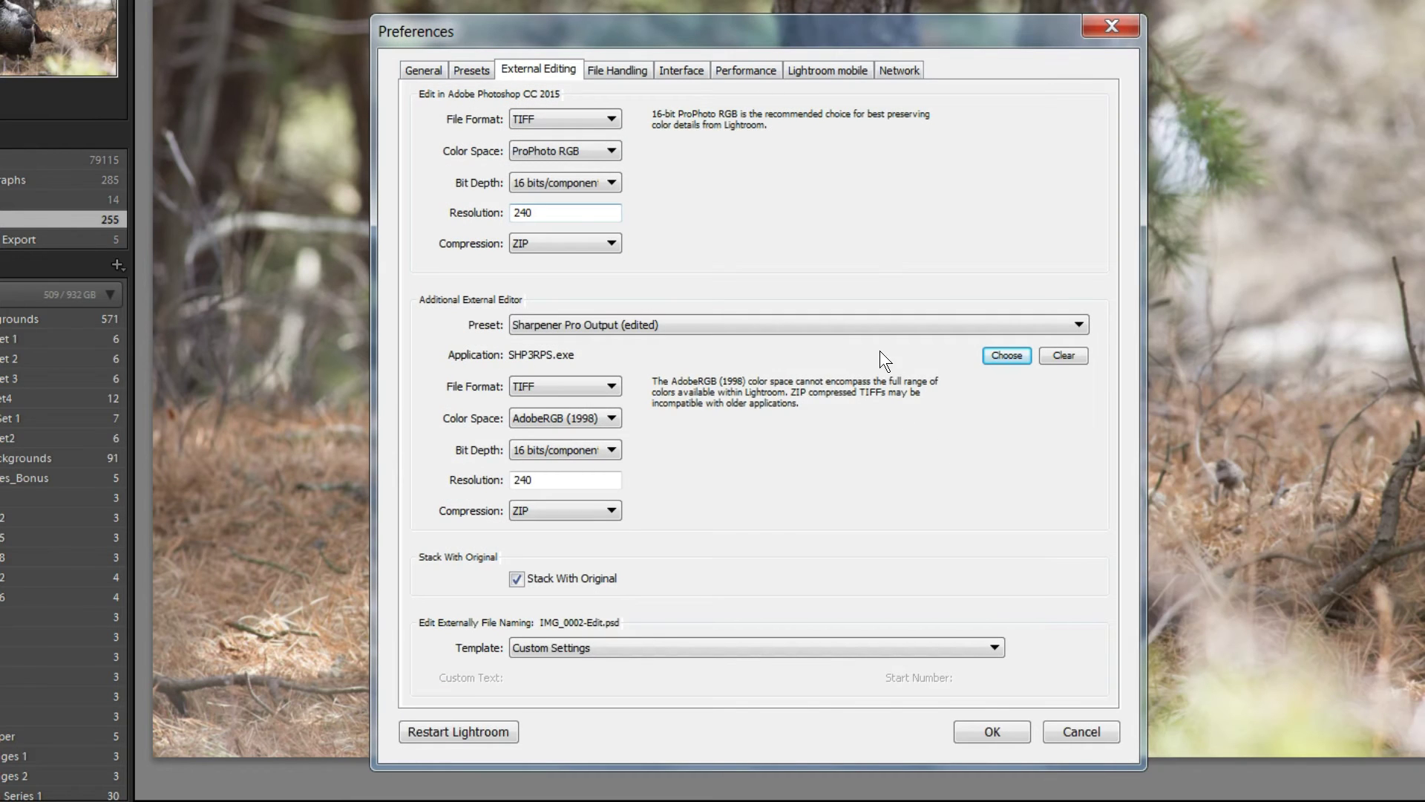
Save these settings as a preset named 'Raw Sharpener' and close Preferences with OK
{"action": "left_click", "coordinate": [657, 327]}
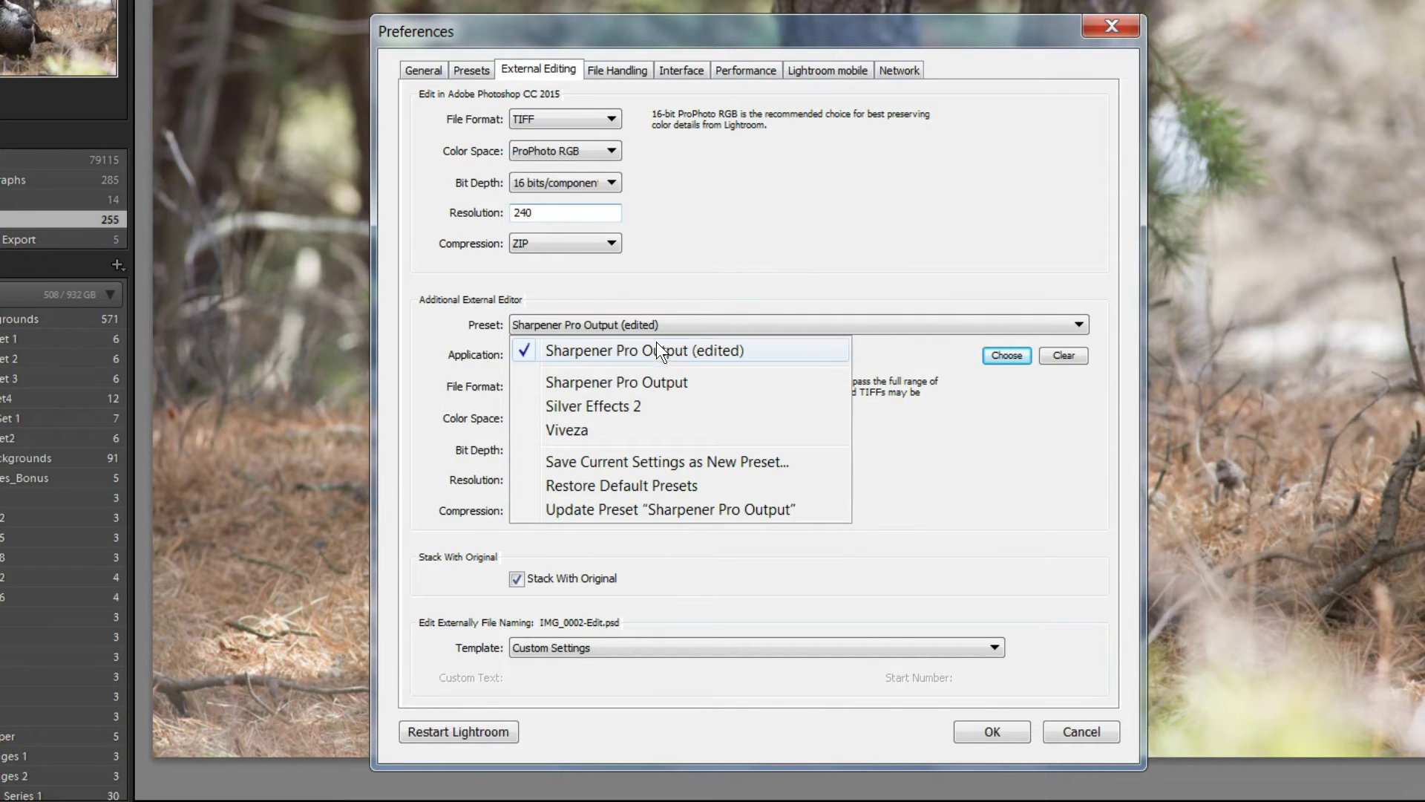
{"action": "left_click", "coordinate": [625, 462]}
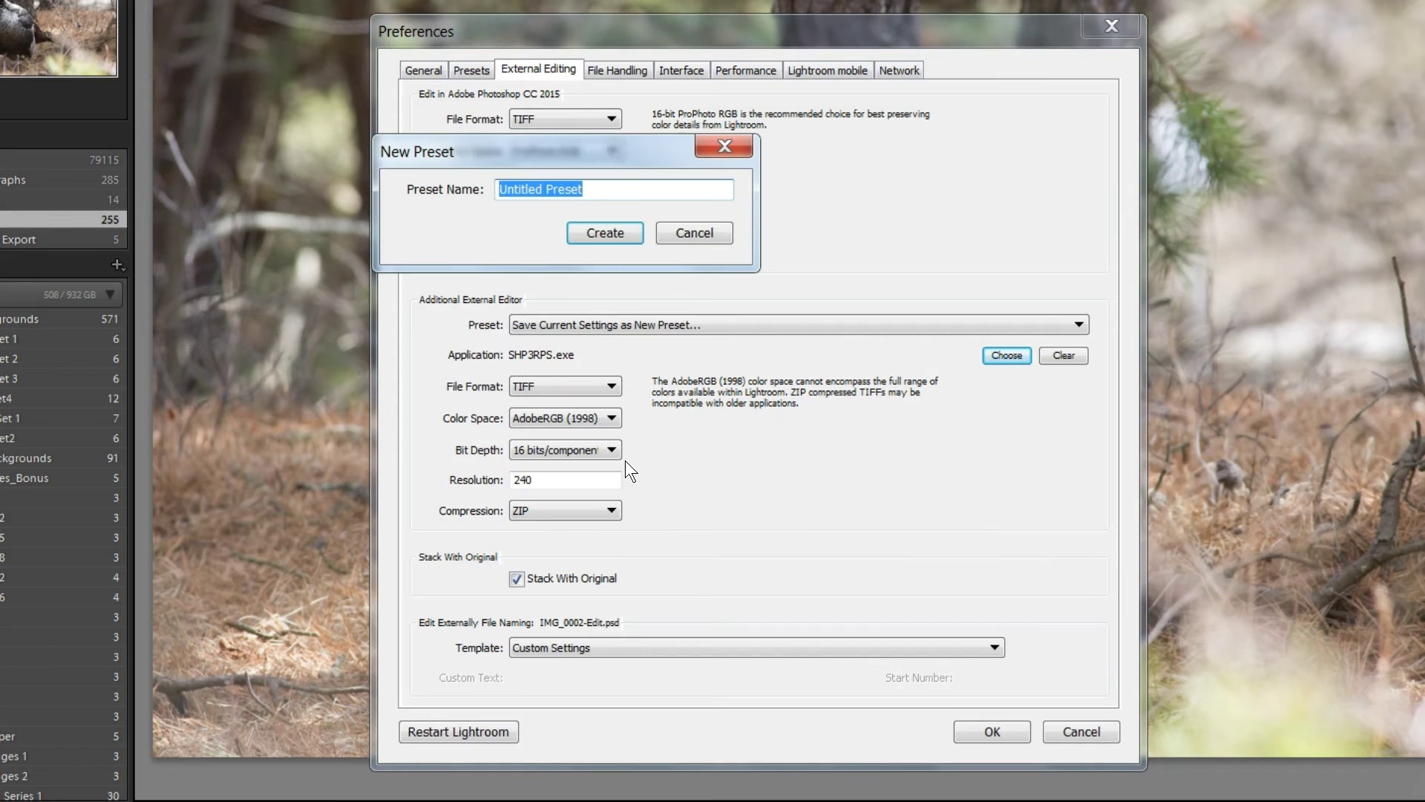
{"action": "type", "text": "Raw Shar"}
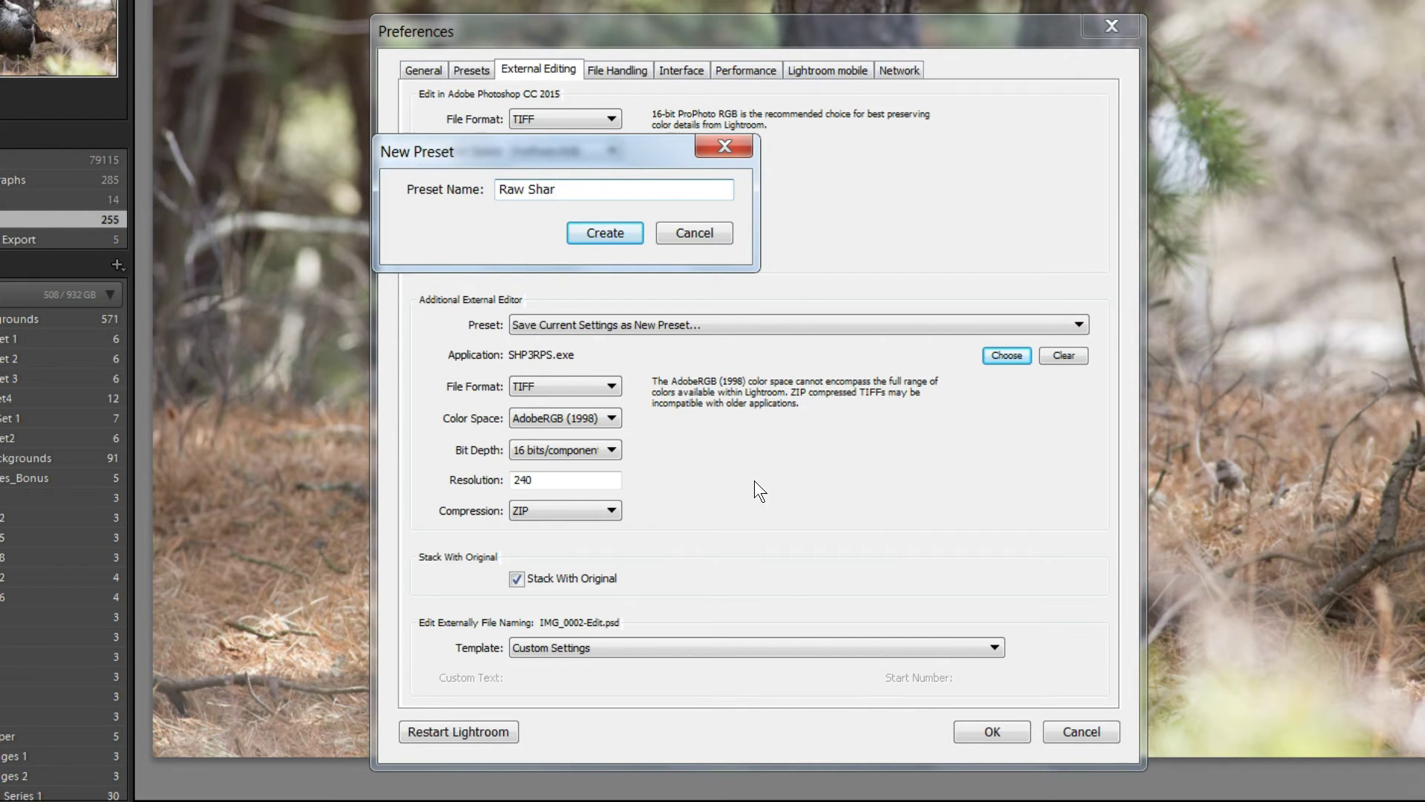
{"action": "type", "text": "pener"}
{"action": "left_click", "coordinate": [627, 233]}
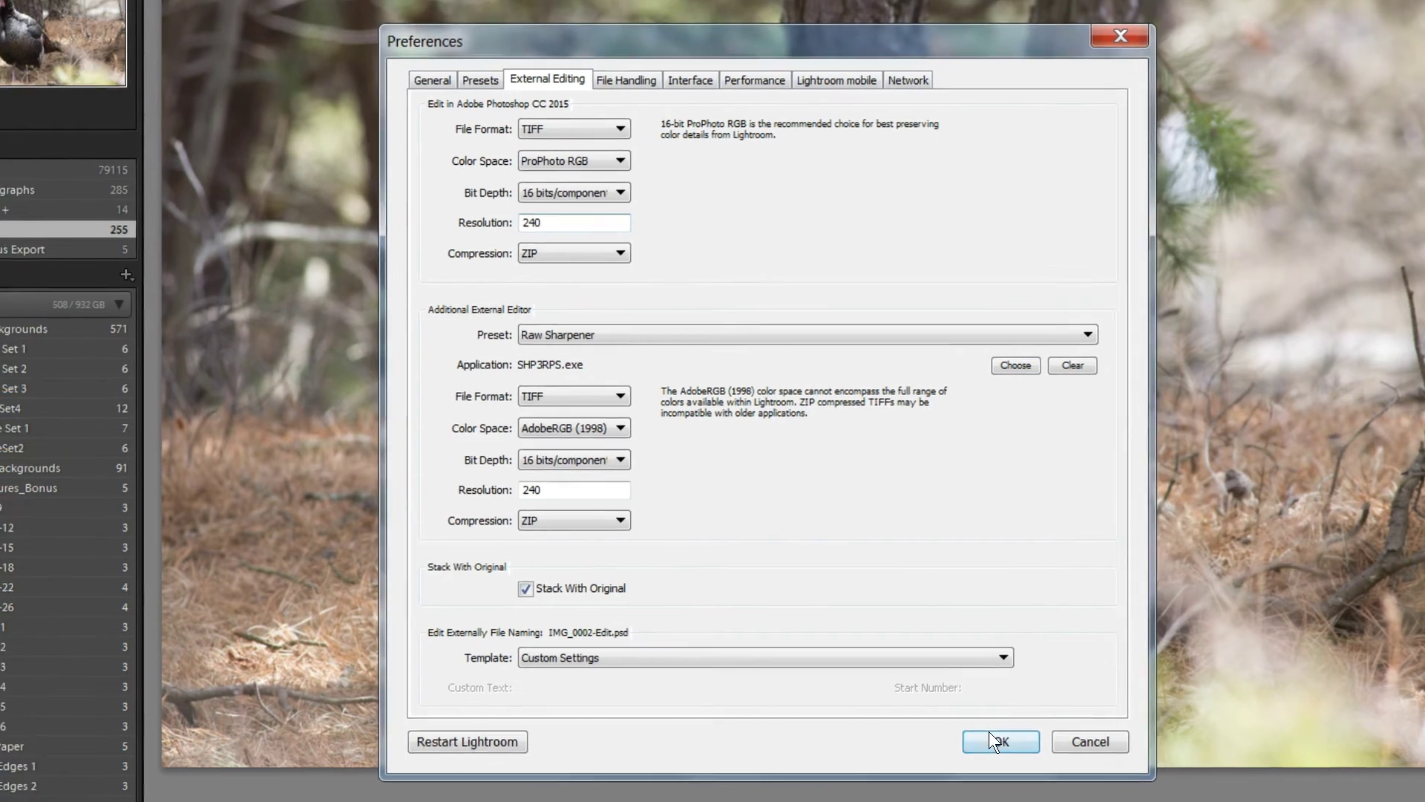
{"action": "left_click", "coordinate": [990, 731]}
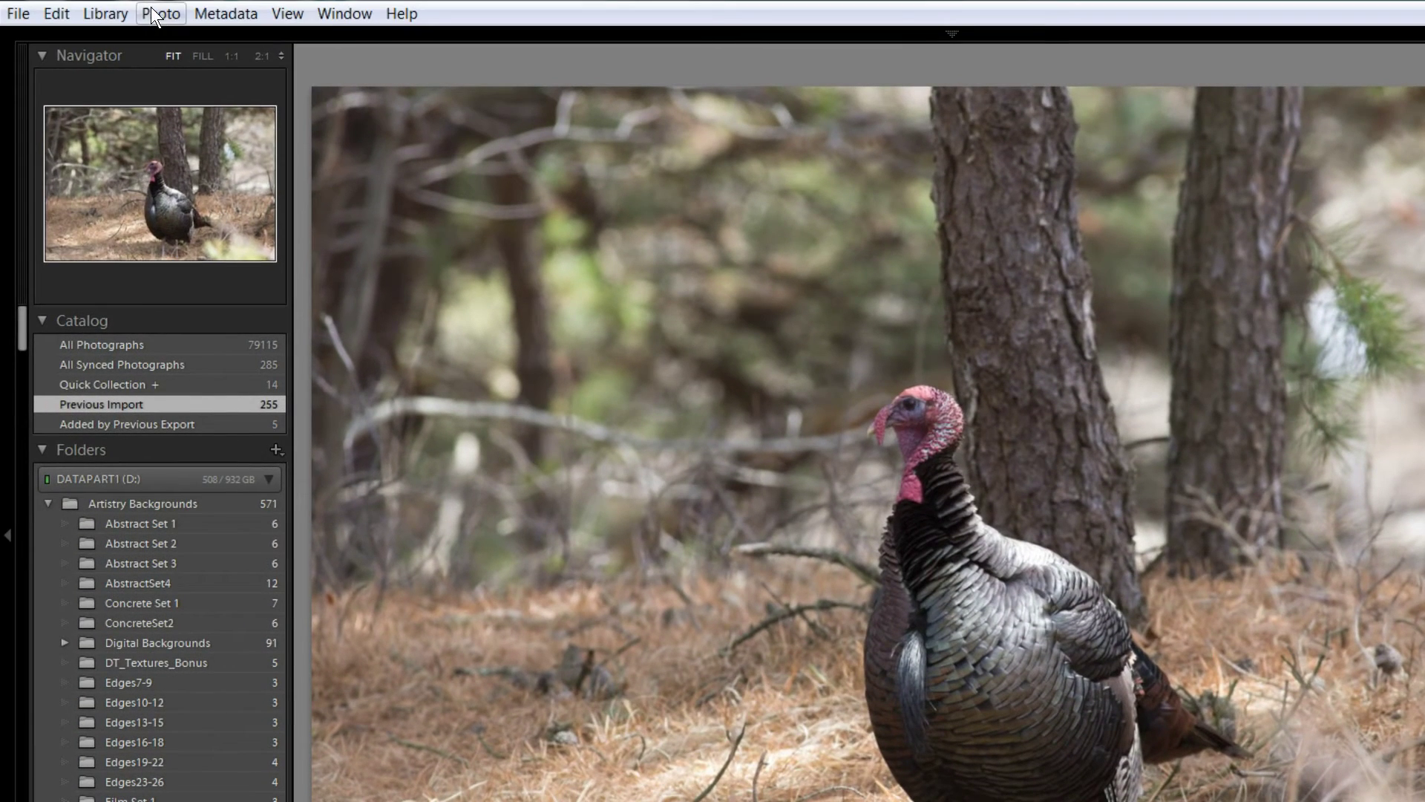
Check that Raw Sharpener now appears under Photo > Edit In
{"action": "left_click", "coordinate": [156, 12]}
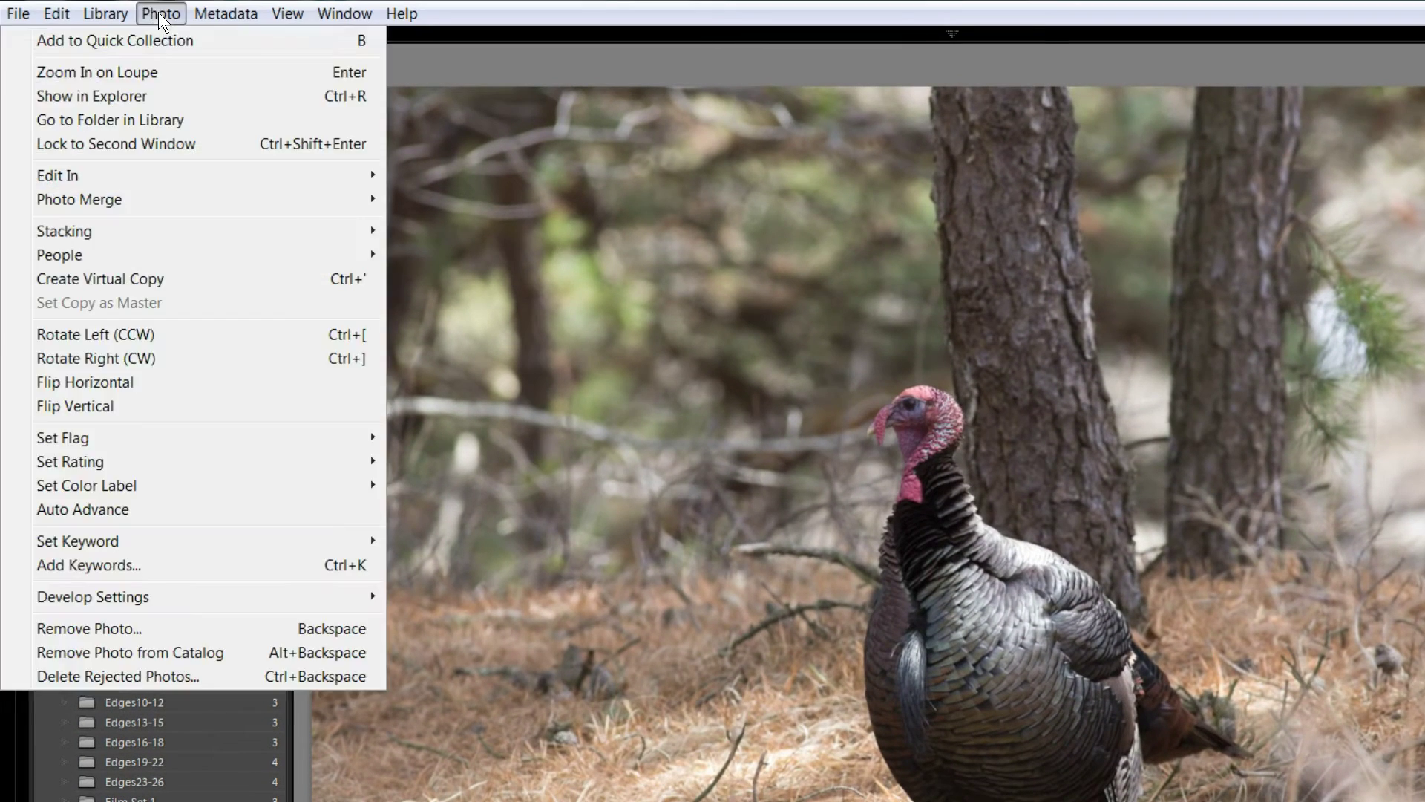
{"action": "mouse_move", "coordinate": [120, 168]}
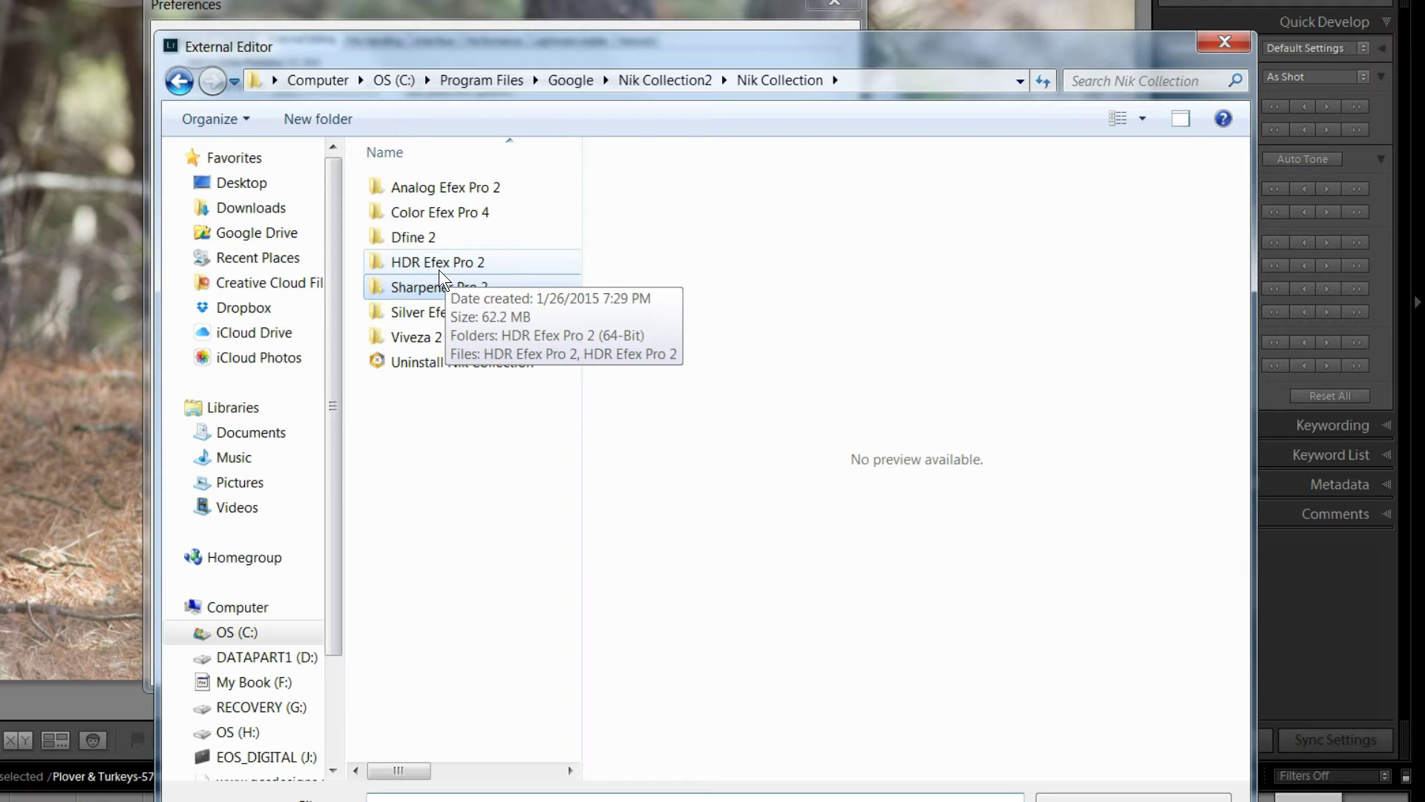
Choose Dfine2.exe from the Dfine 2 folder as the additional external editor
{"action": "left_click", "coordinate": [416, 237]}
{"action": "double_click", "coordinate": [416, 236]}
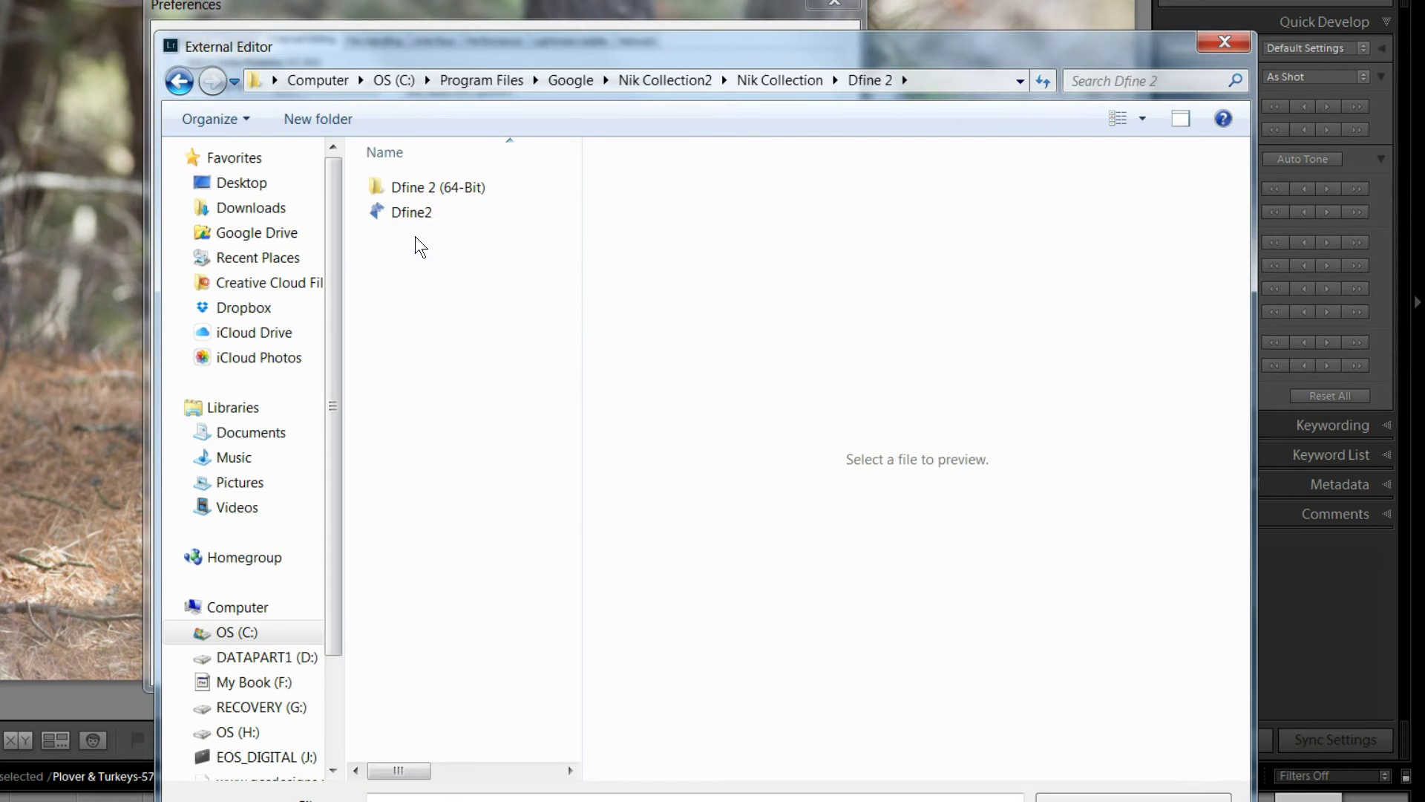
{"action": "left_click", "coordinate": [409, 213]}
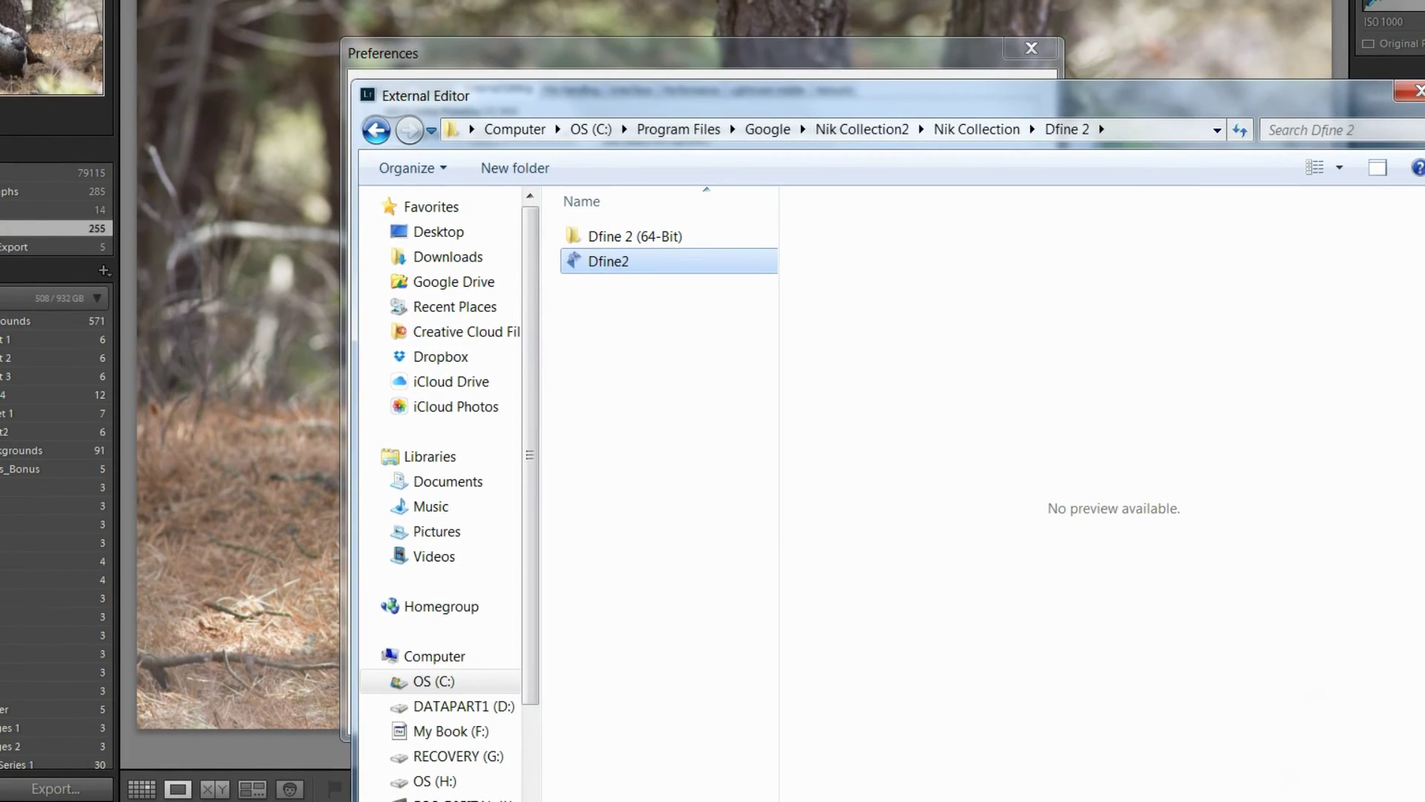
{"action": "key", "text": "Return"}
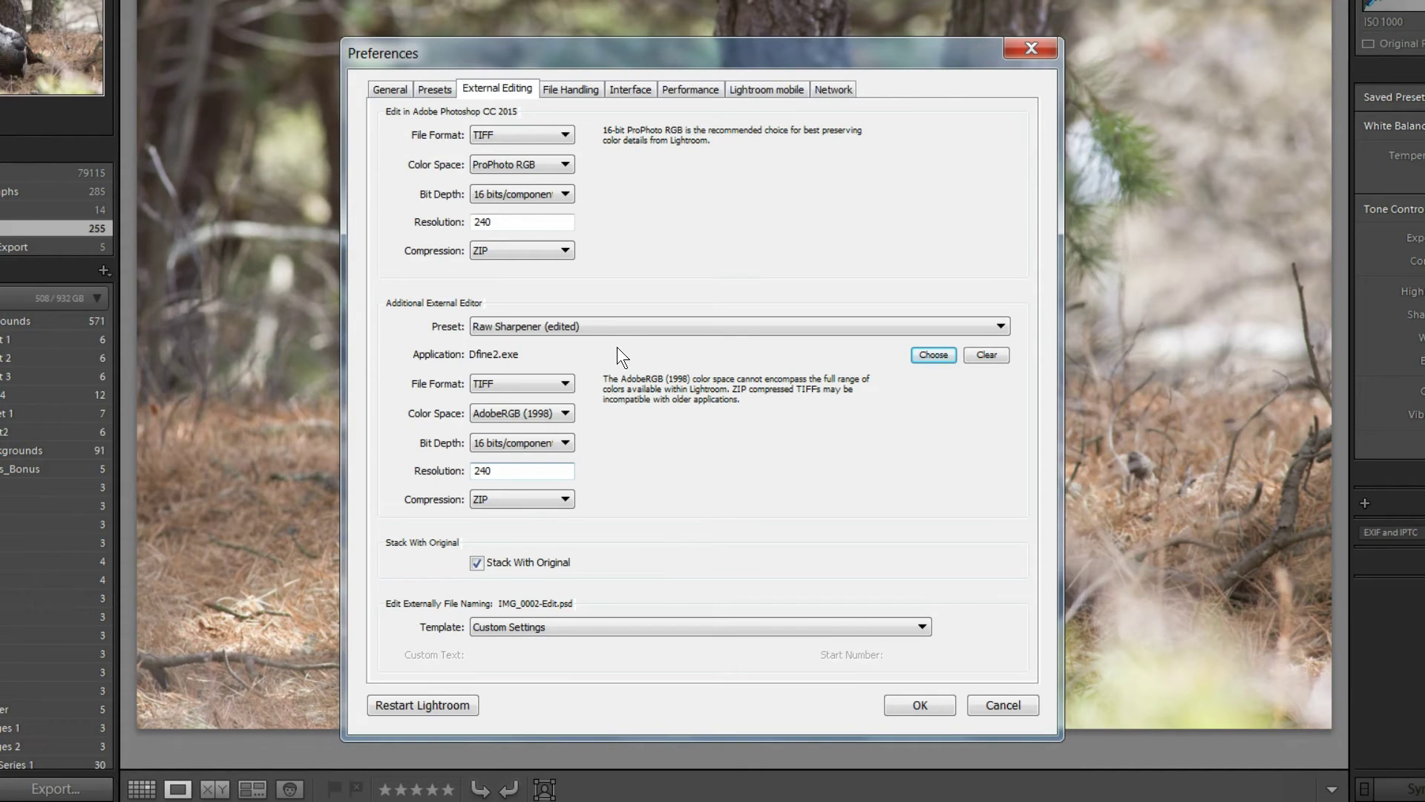
Save the current editor settings as a new preset named 'Dfine2'
{"action": "left_click", "coordinate": [653, 331]}
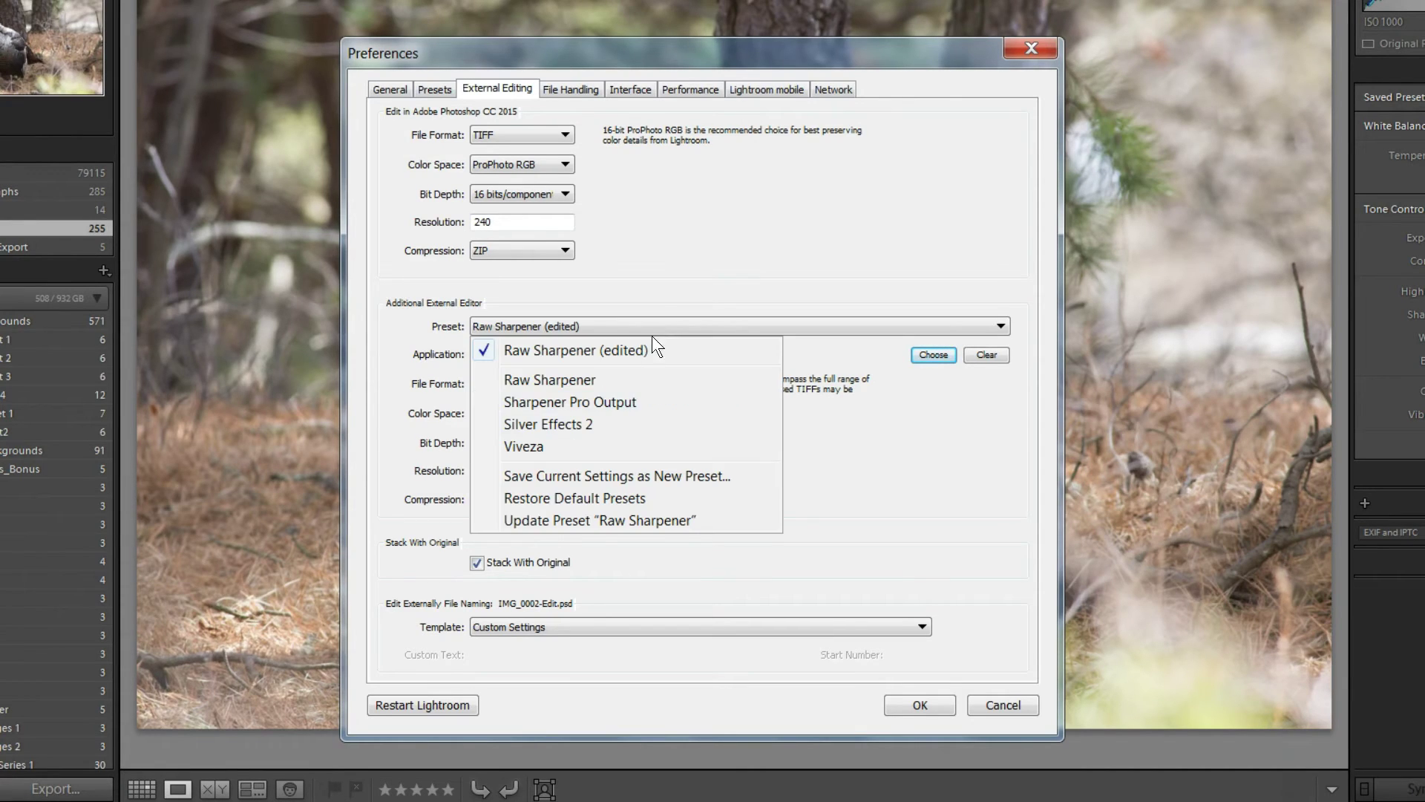
{"action": "left_click", "coordinate": [599, 480]}
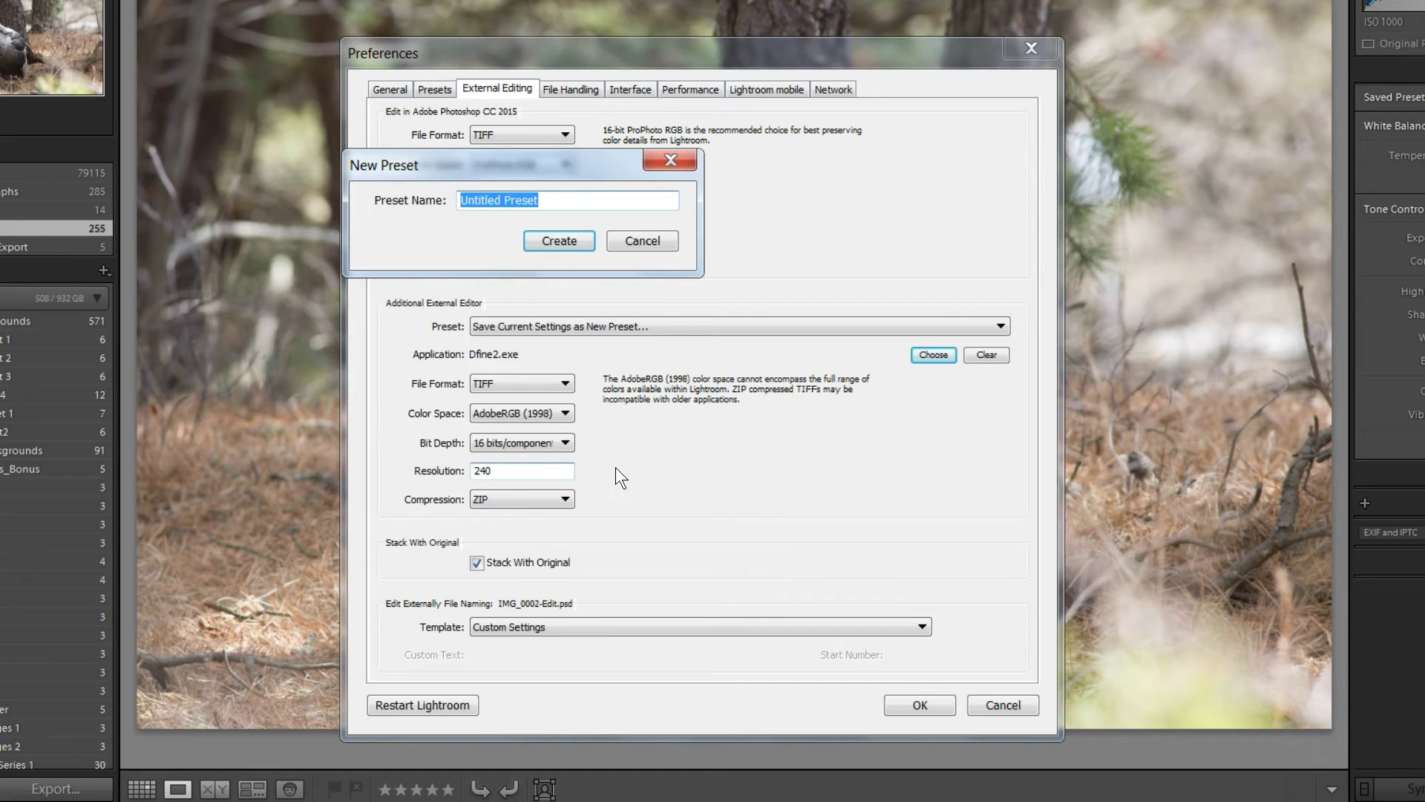
{"action": "type", "text": "Dfine"}
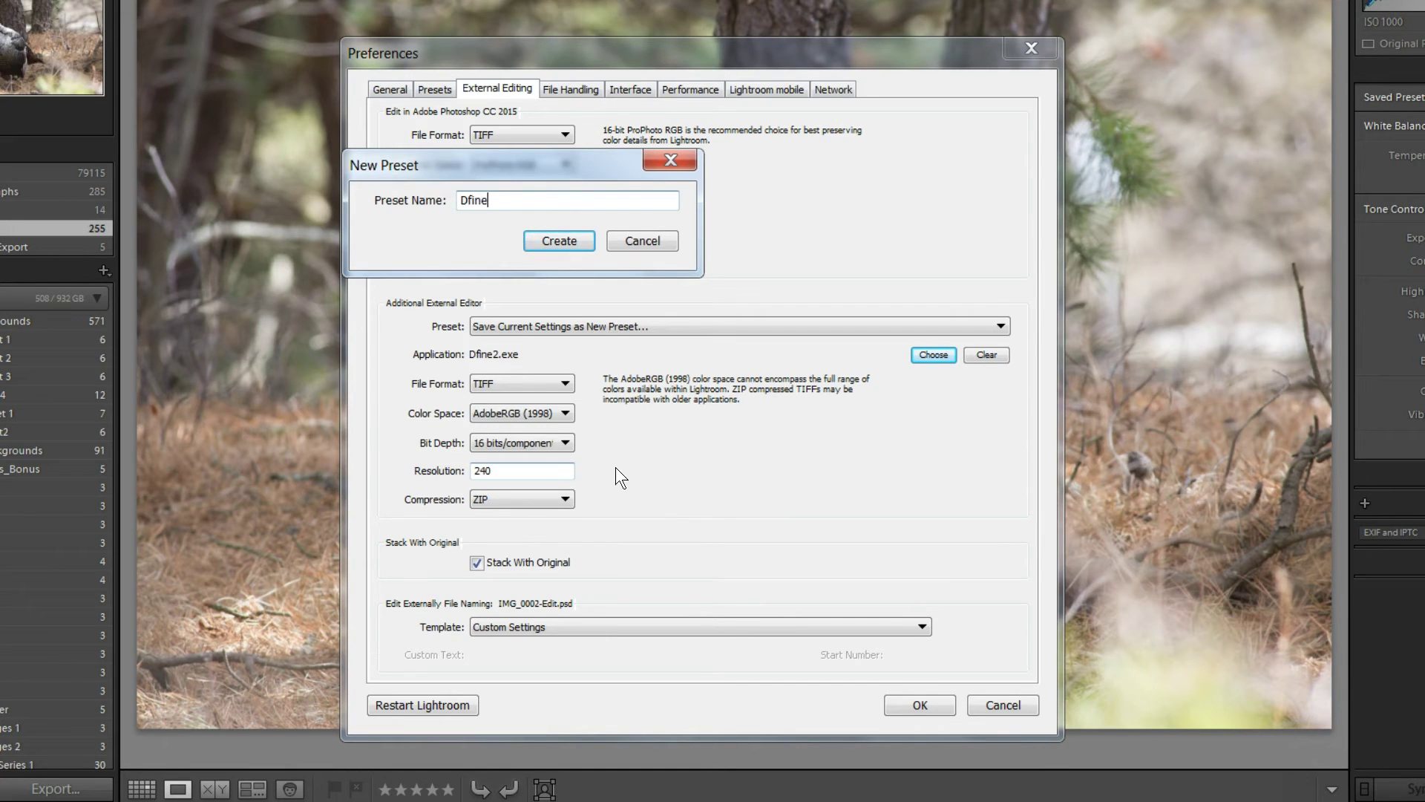
{"action": "type", "text": "2"}
{"action": "left_click", "coordinate": [539, 243]}
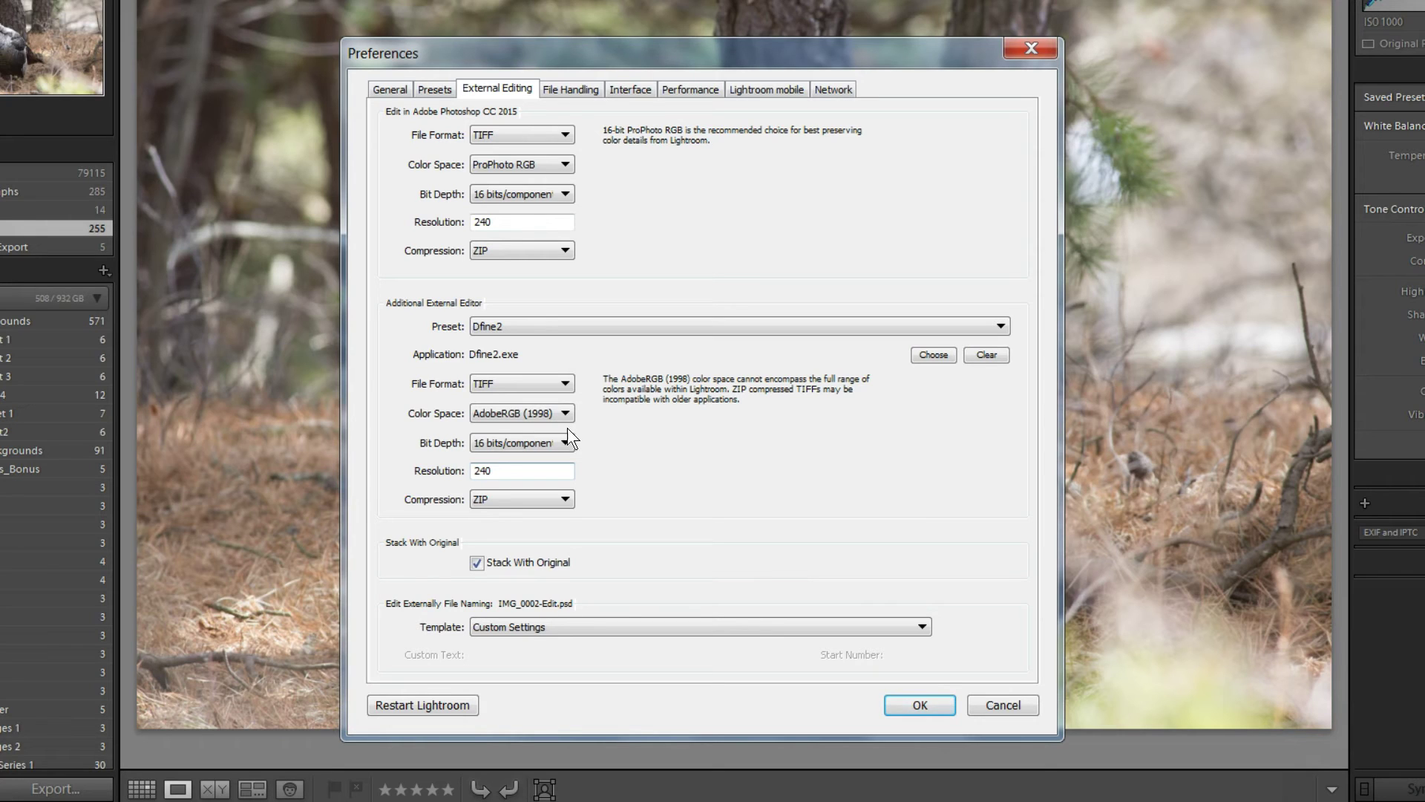
Focus the external editor's Resolution field, then confirm the Preferences dialog with OK
{"action": "left_click", "coordinate": [567, 467]}
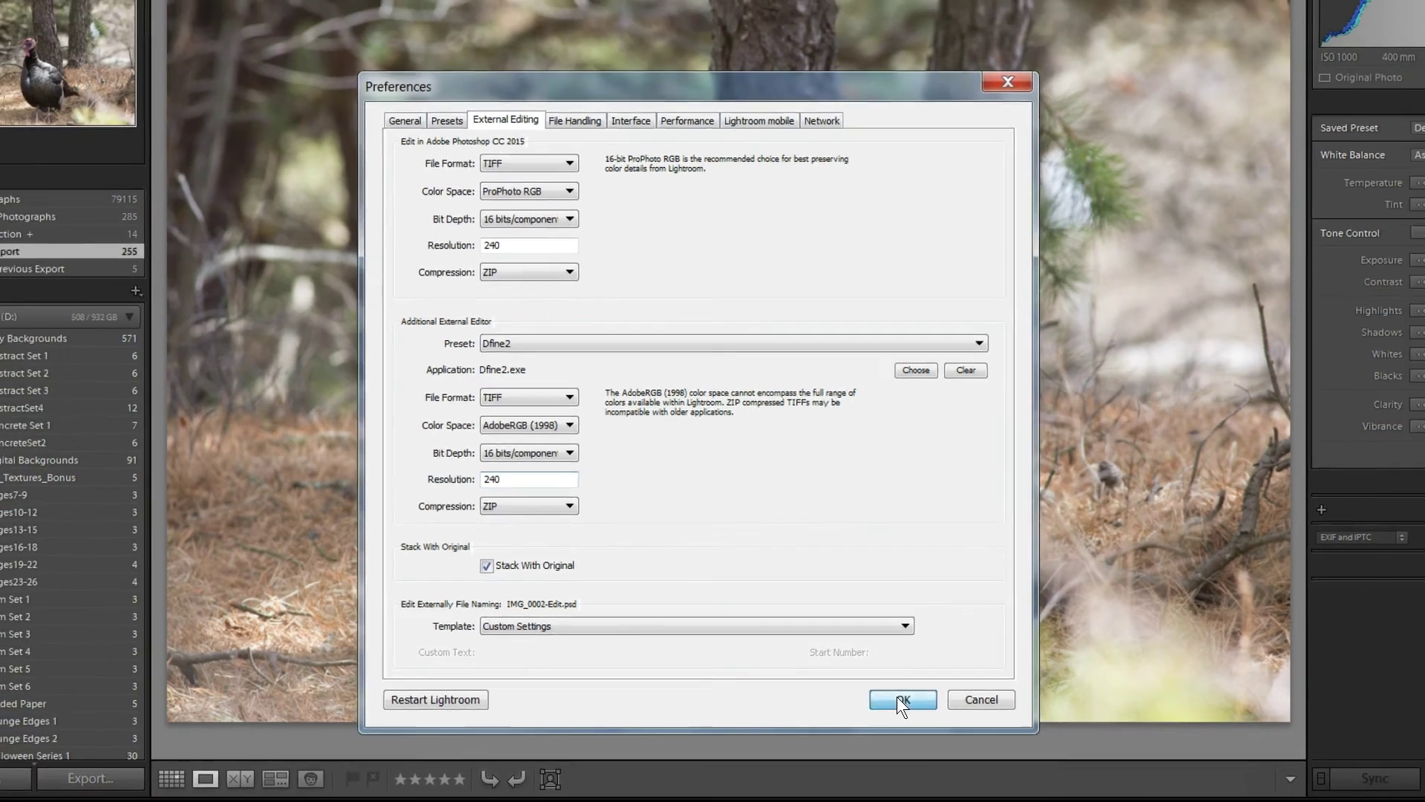
{"action": "left_click", "coordinate": [920, 705]}
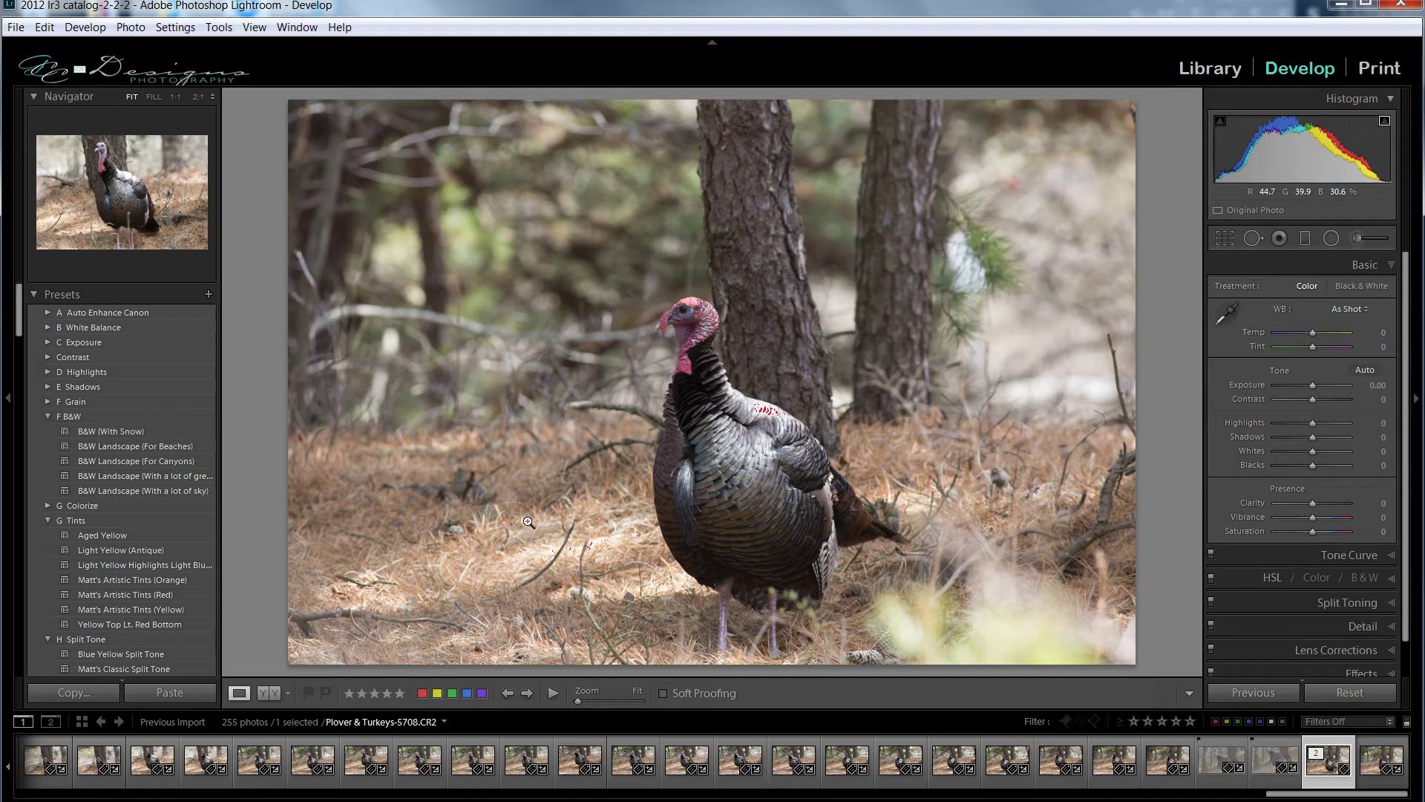
Show the turkey thumbnail's Edit In submenu, listing Dfine2, Raw Sharpener and Sharpener Pro Output
{"action": "left_click", "coordinate": [134, 31]}
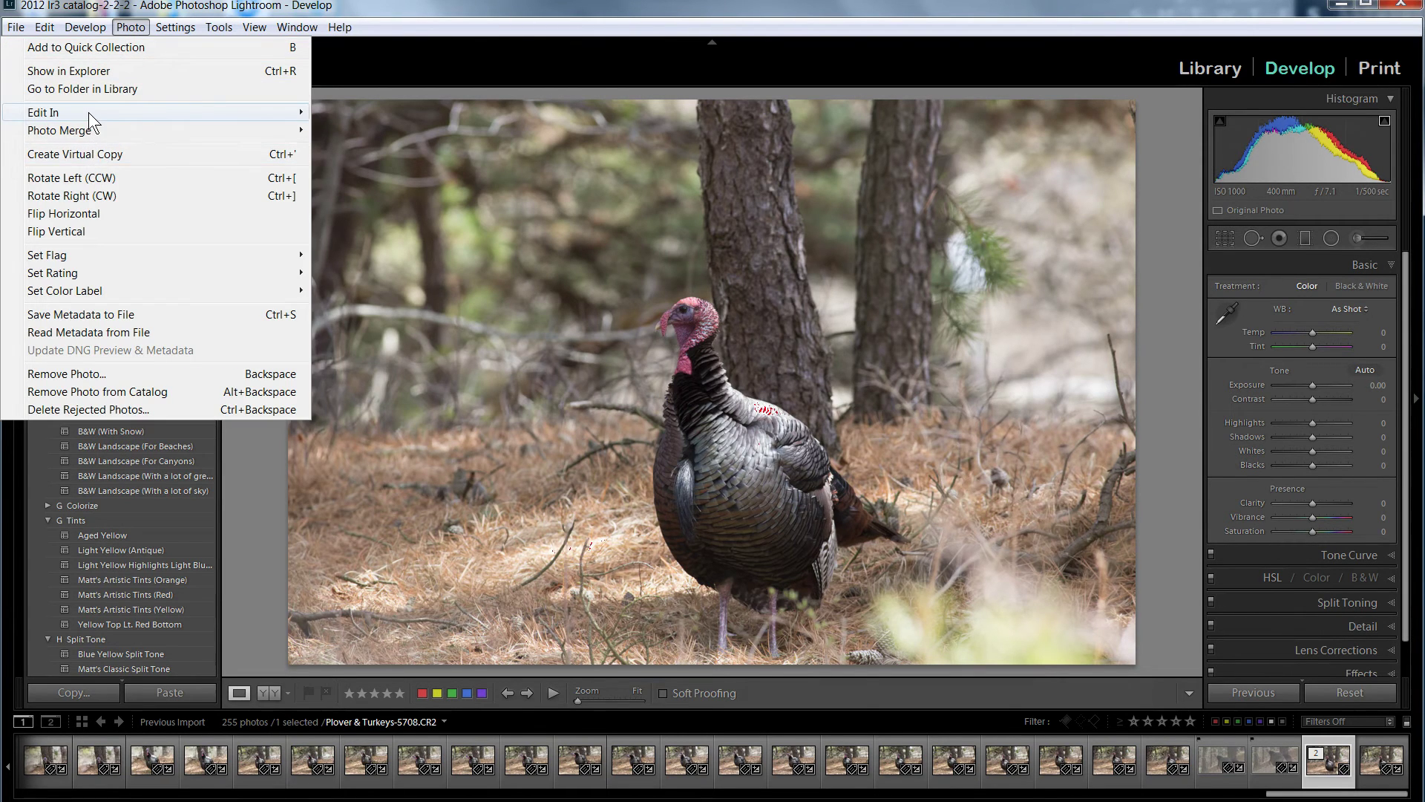
{"action": "mouse_move", "coordinate": [88, 113]}
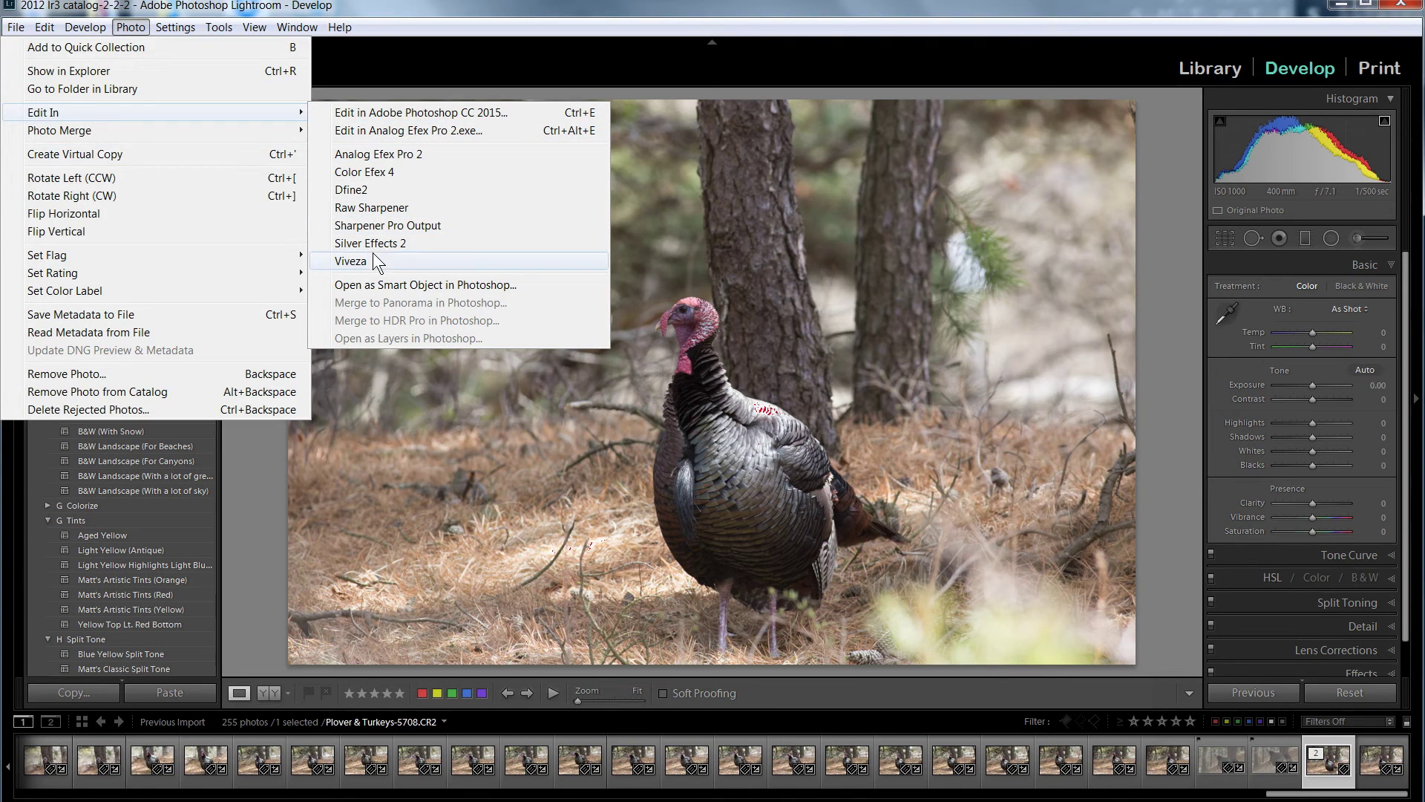
{"action": "left_click", "coordinate": [417, 55]}
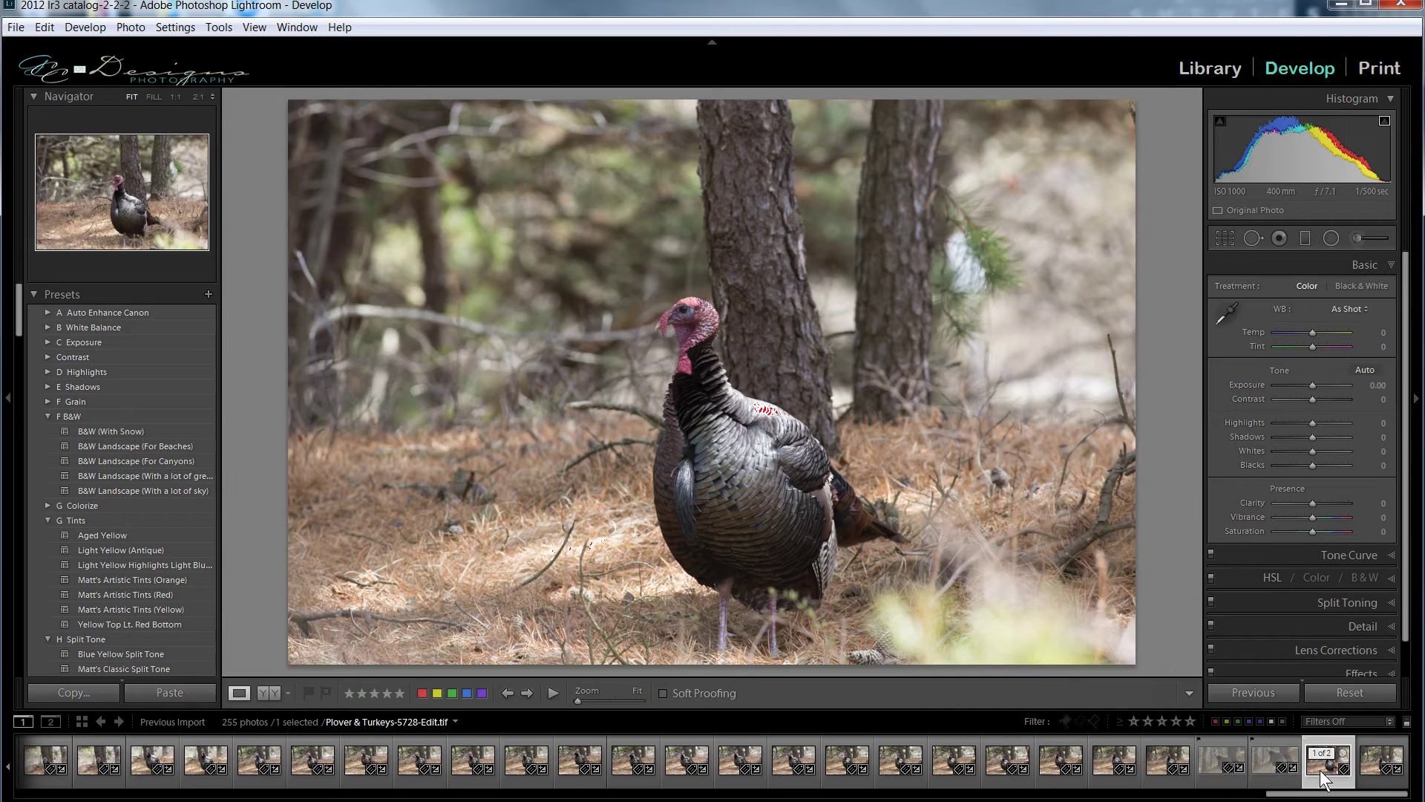
{"action": "right_click", "coordinate": [836, 772]}
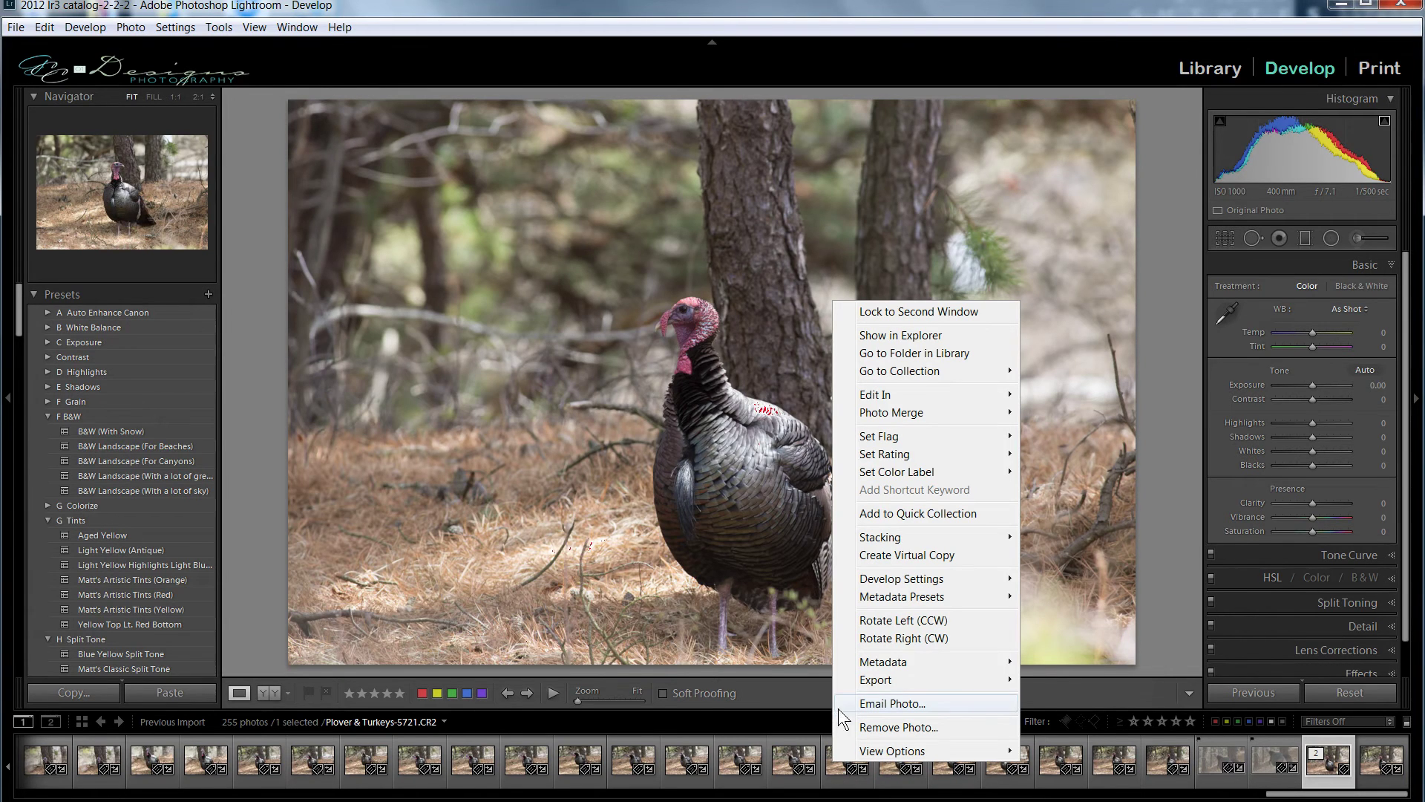
{"action": "mouse_move", "coordinate": [871, 399]}
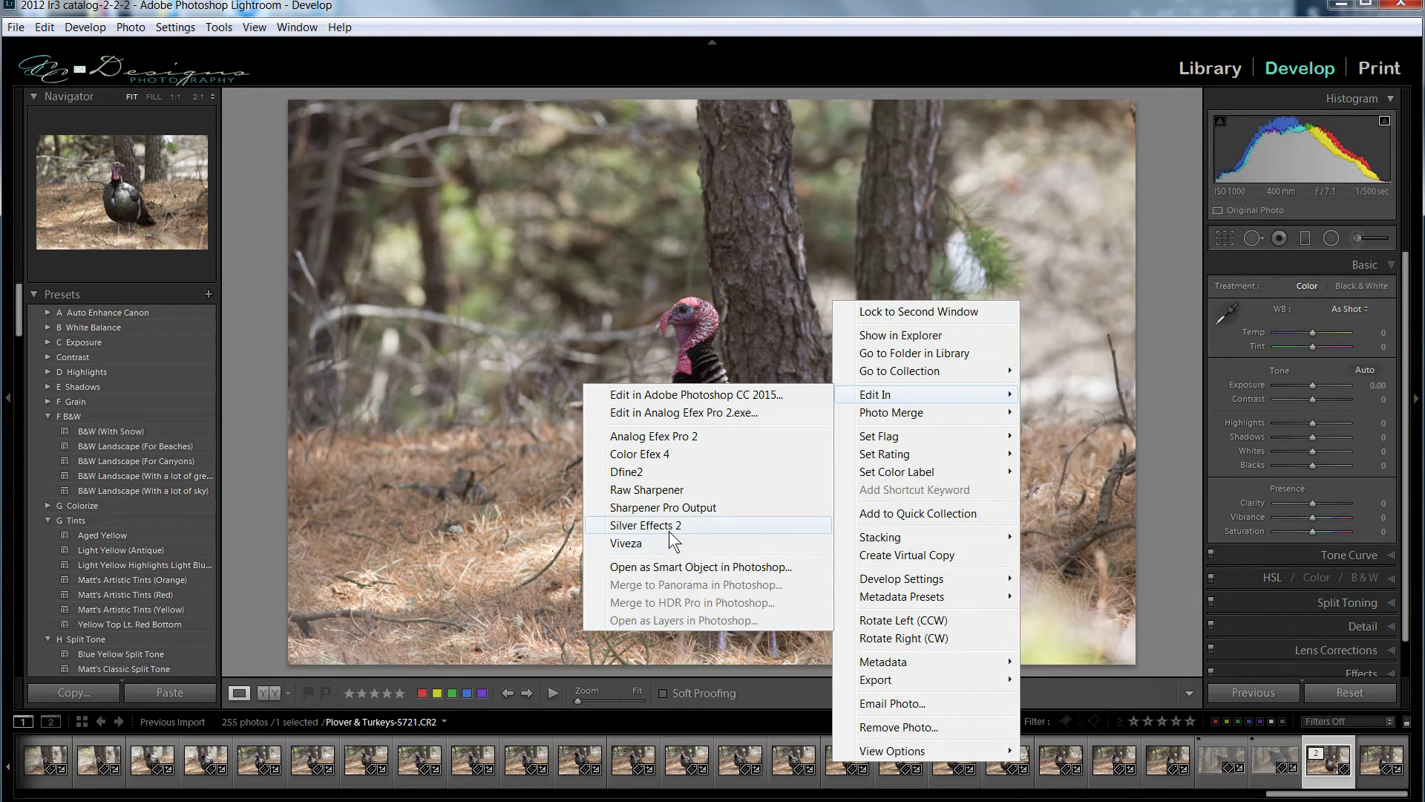
Send a copy with Lightroom adjustments to Viveza and dismiss the unsupported-format error
{"action": "left_click", "coordinate": [624, 543]}
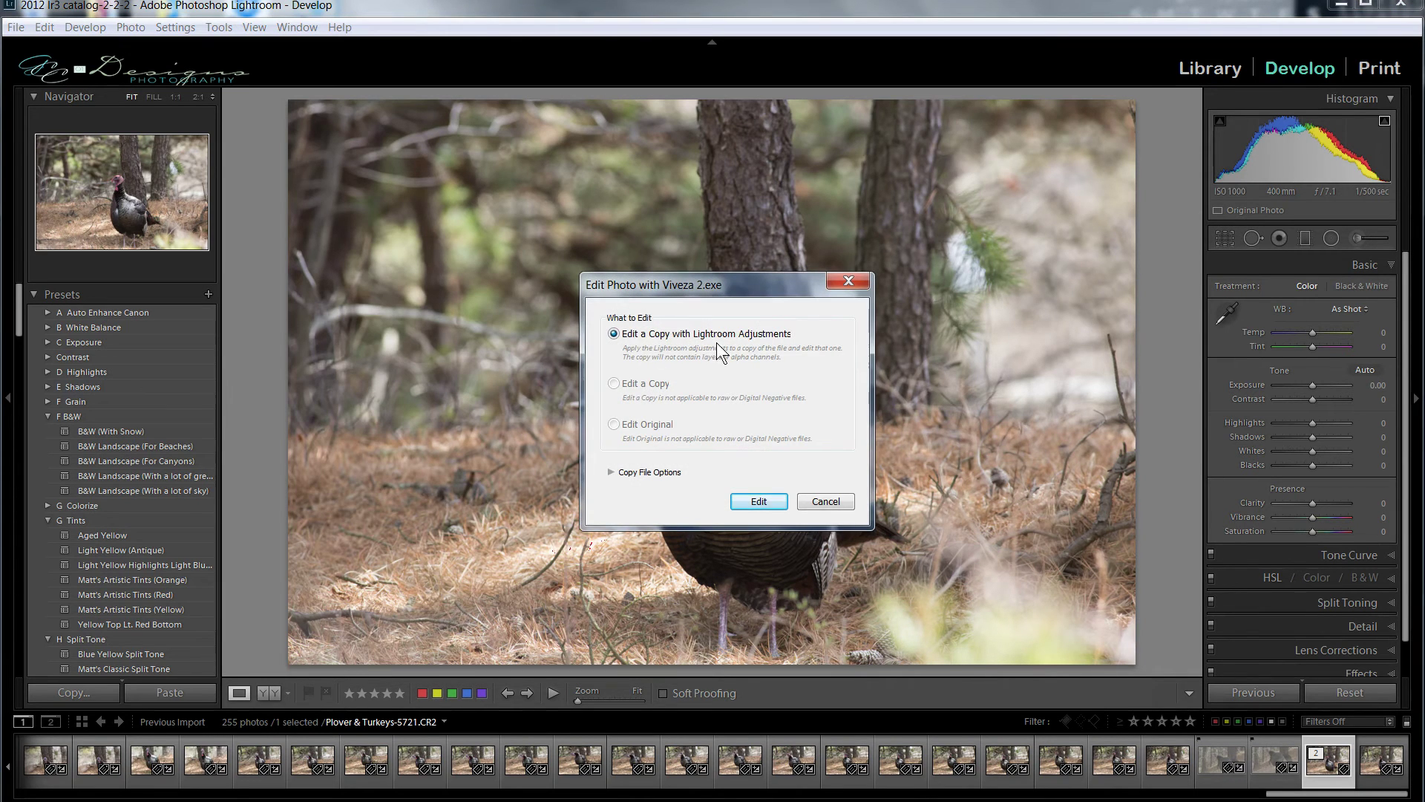
{"action": "left_click", "coordinate": [754, 505]}
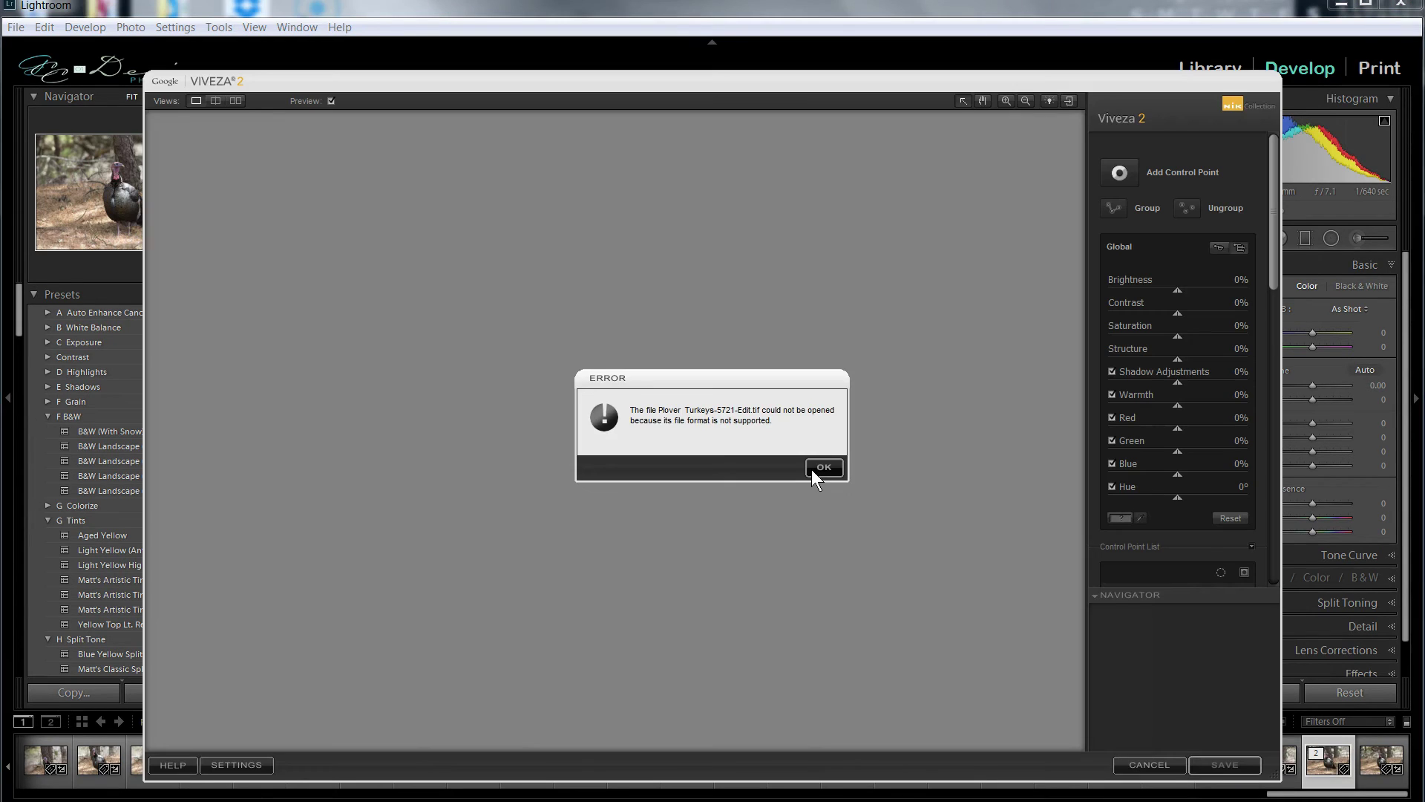
{"action": "left_click", "coordinate": [820, 467]}
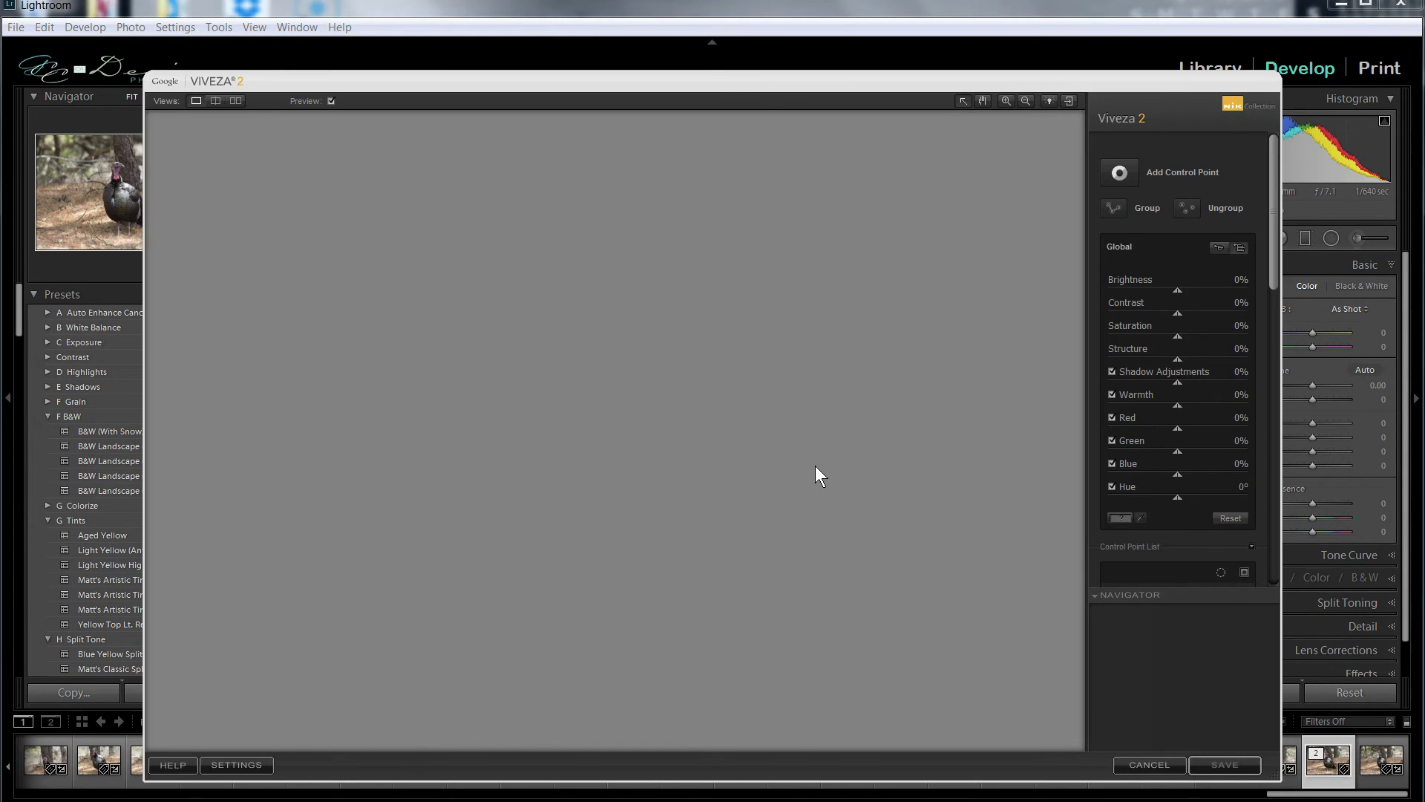
Cancel Viveza, then update the Viveza external editor preset to JPEG output and save Preferences
{"action": "left_click", "coordinate": [1149, 765]}
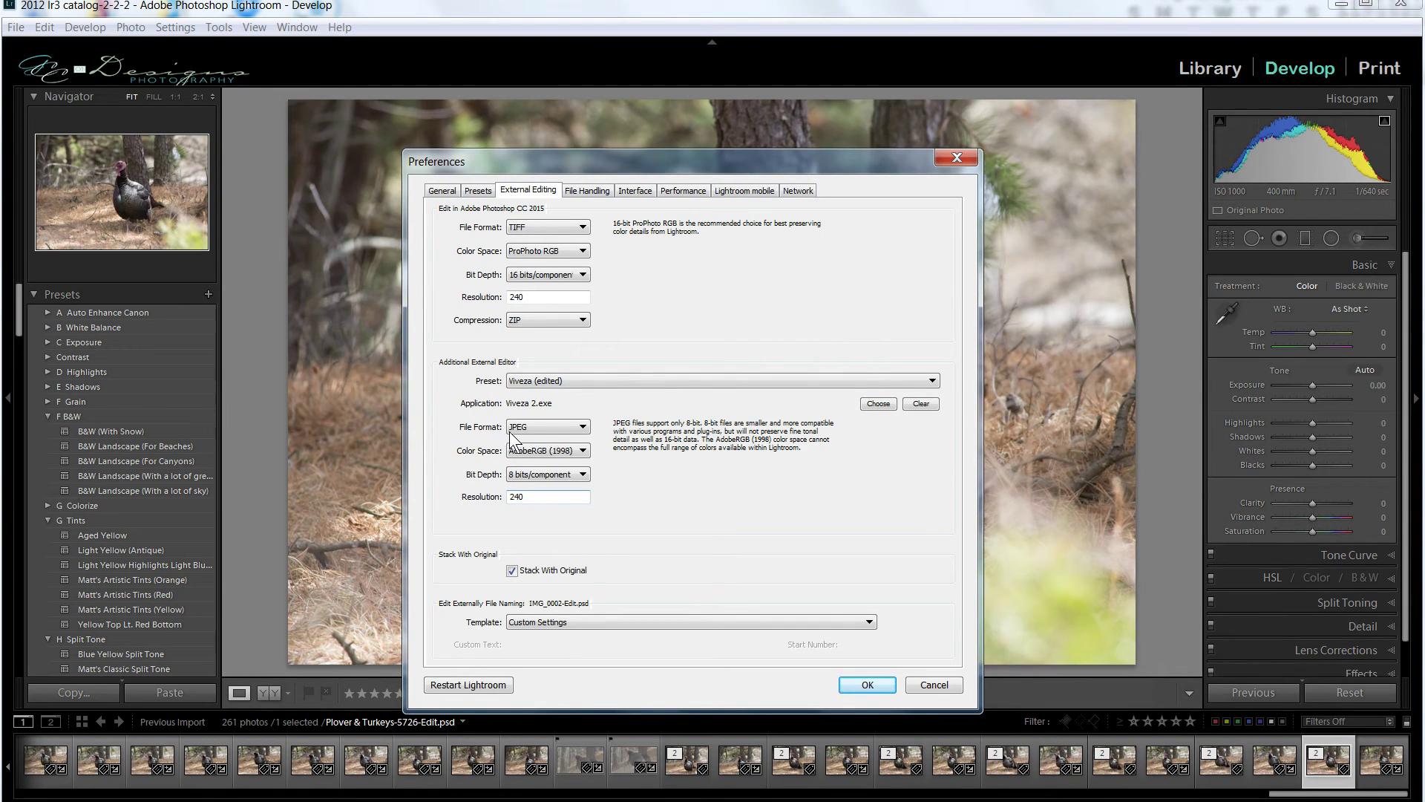
{"action": "left_click", "coordinate": [639, 380]}
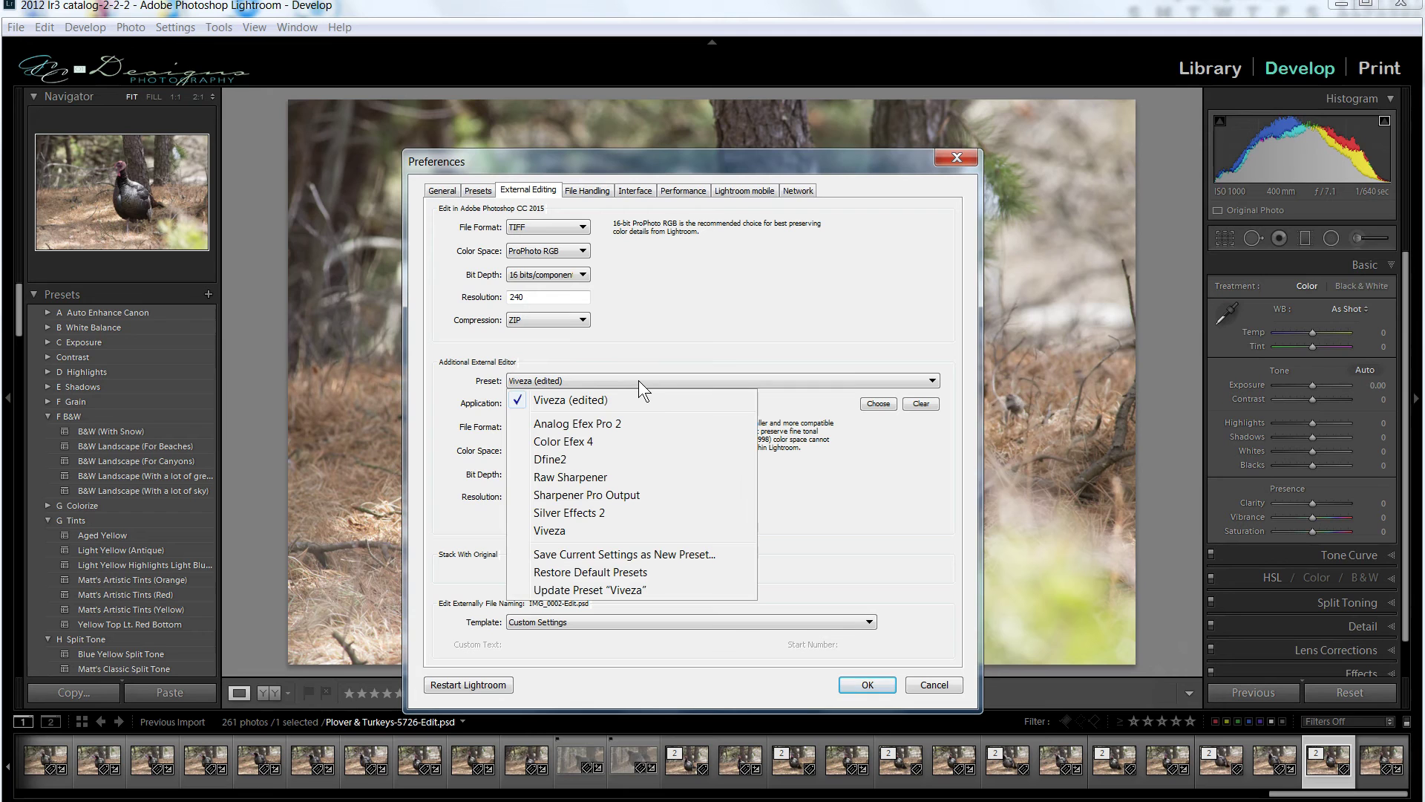
{"action": "left_click", "coordinate": [623, 586]}
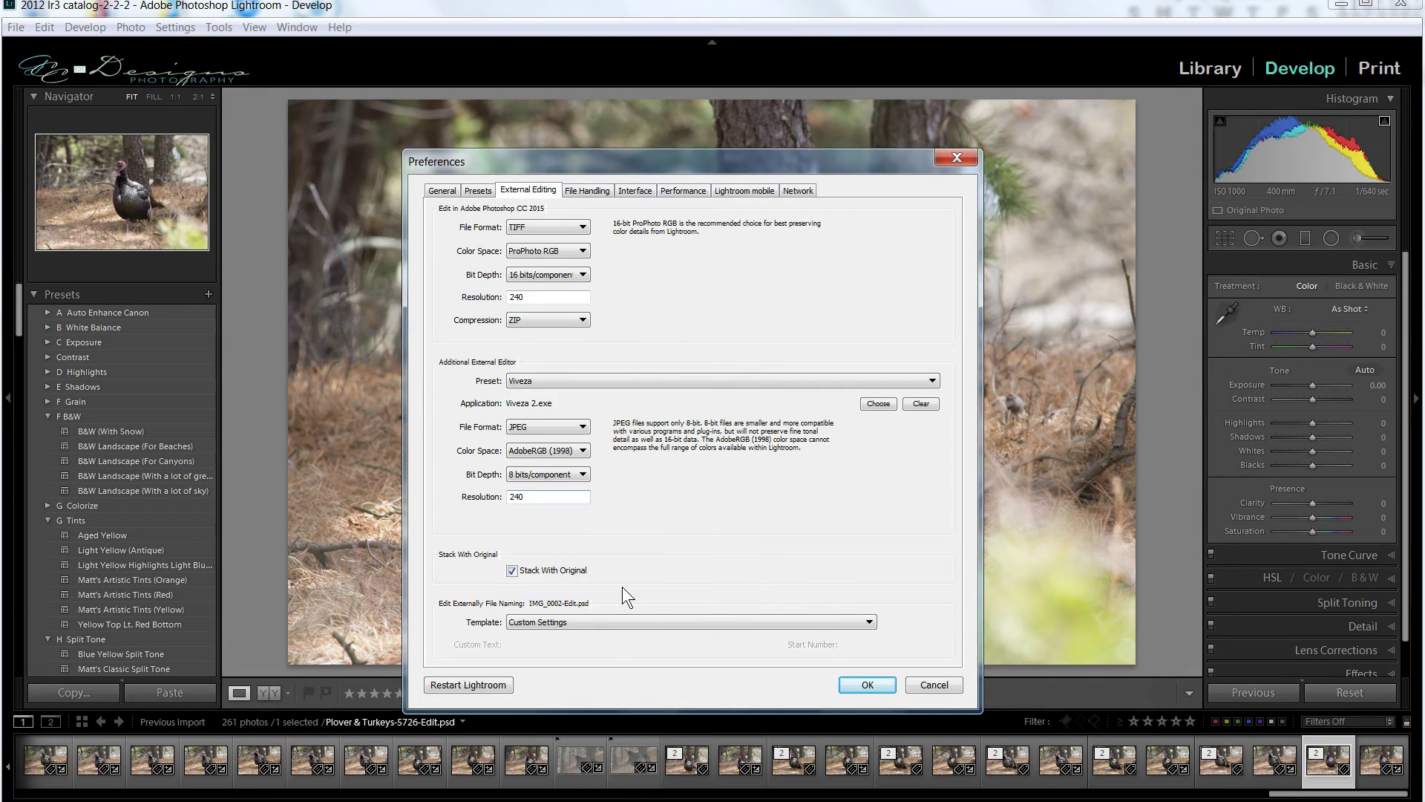
{"action": "left_click", "coordinate": [857, 686]}
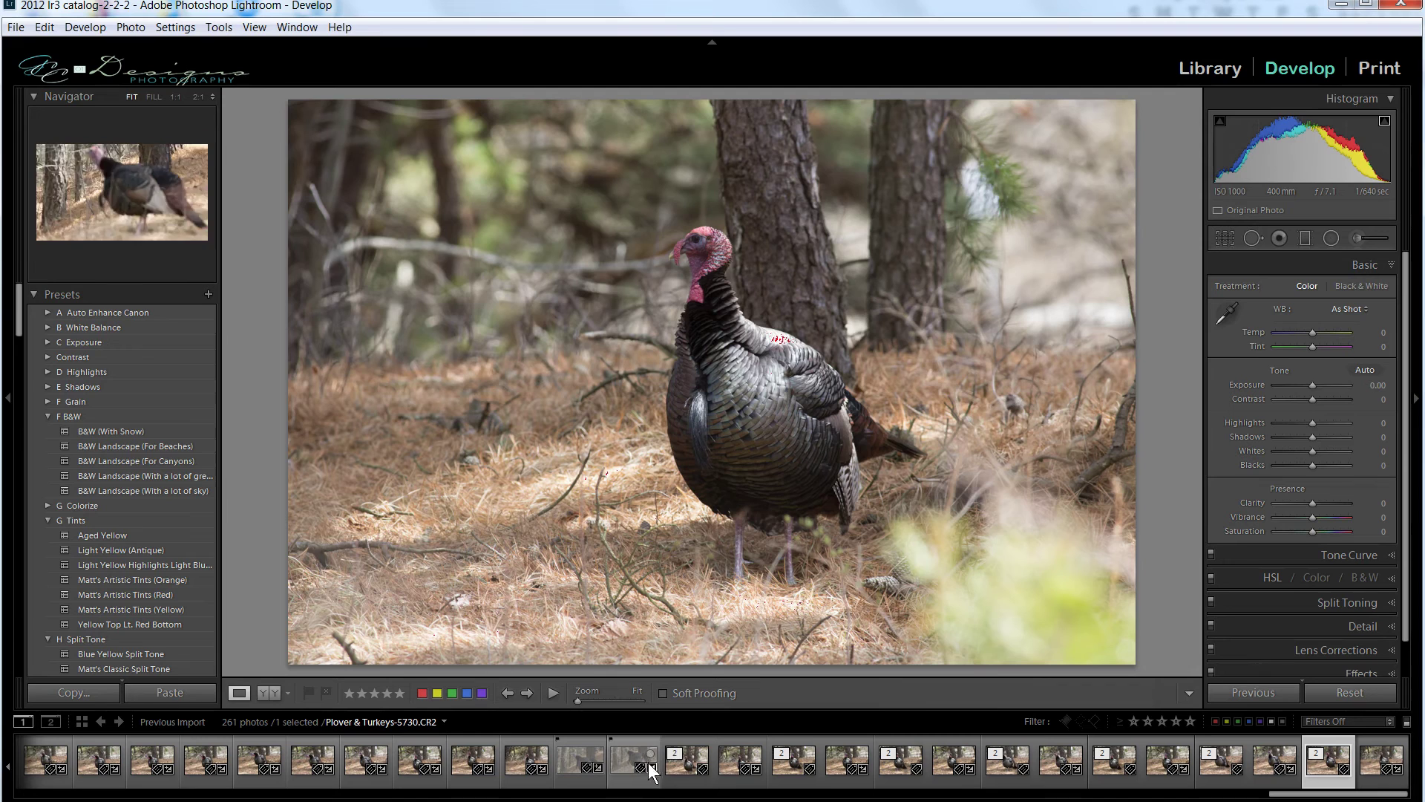
Send another turkey photo to Viveza as an edited copy with Lightroom adjustments, then cancel without filtering
{"action": "right_click", "coordinate": [733, 772]}
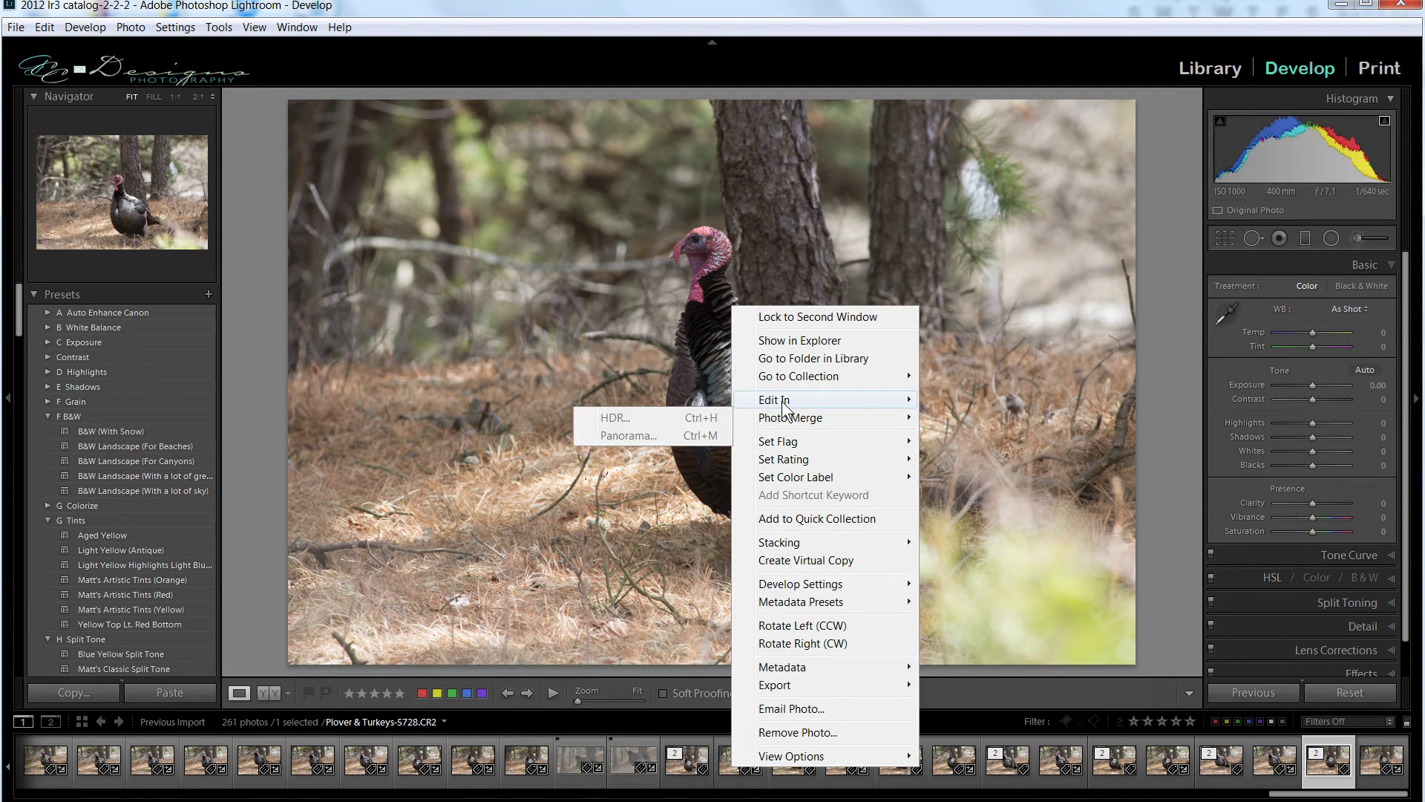
{"action": "mouse_move", "coordinate": [735, 399]}
{"action": "left_click", "coordinate": [578, 555]}
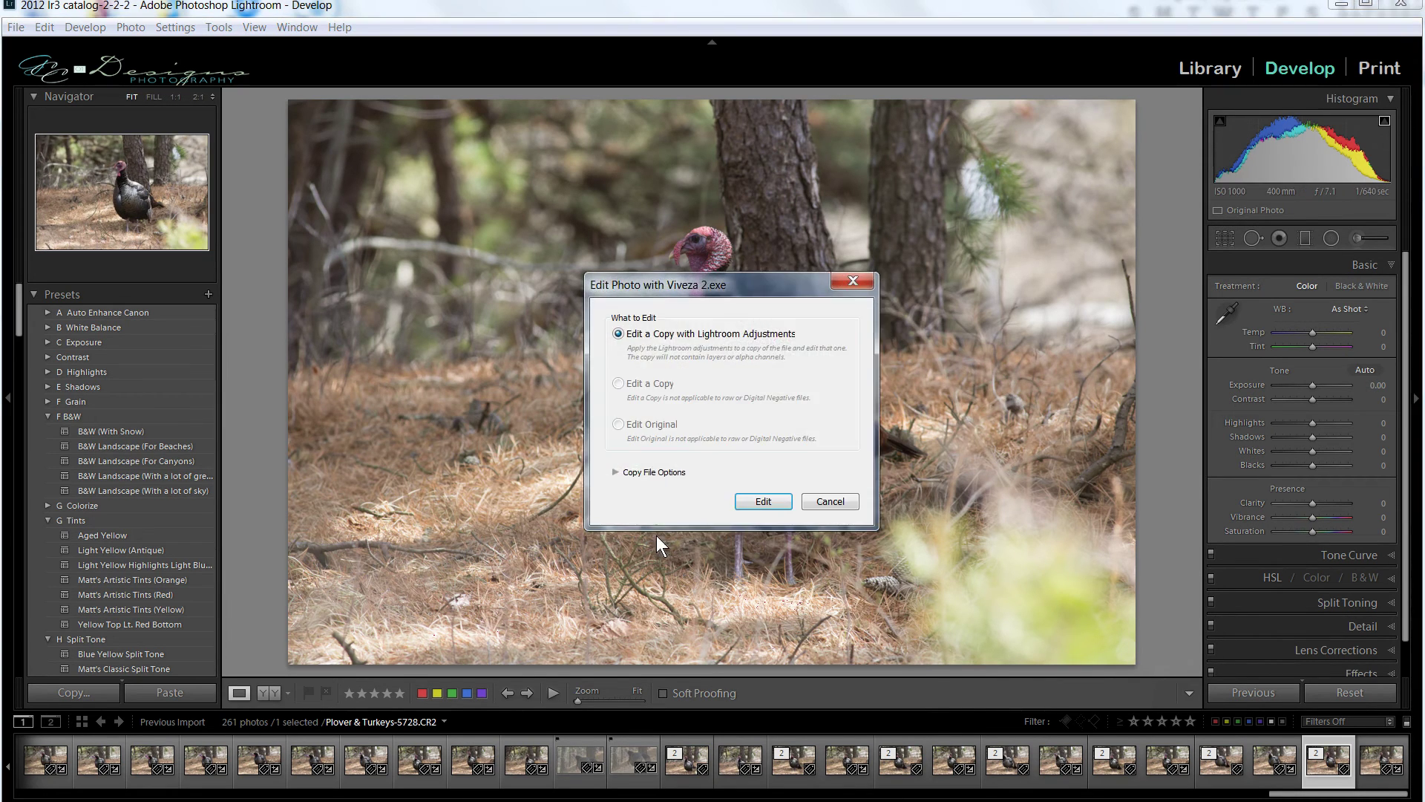
{"action": "left_click", "coordinate": [754, 502]}
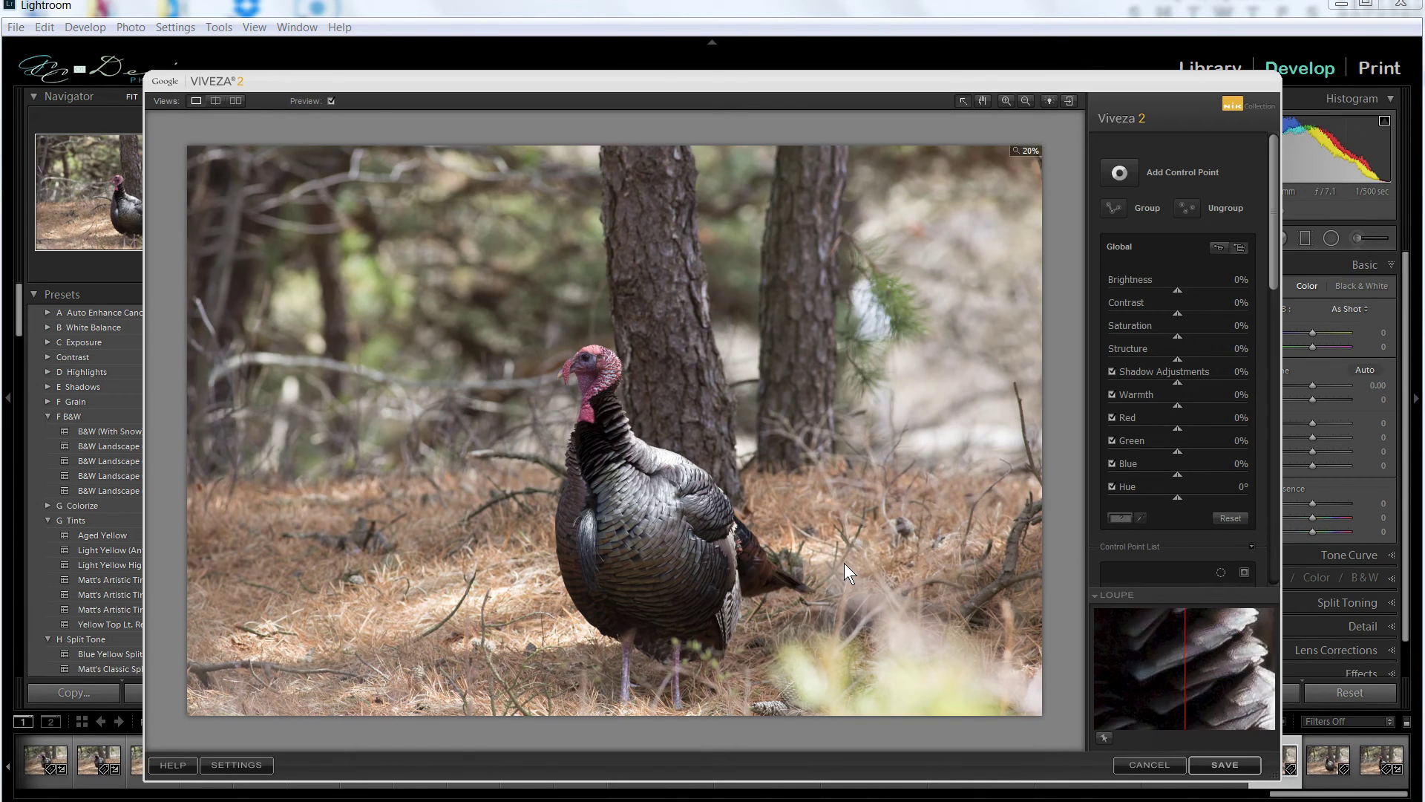
{"action": "left_click_drag", "start_coordinate": [714, 73], "coordinate": [711, 55]}
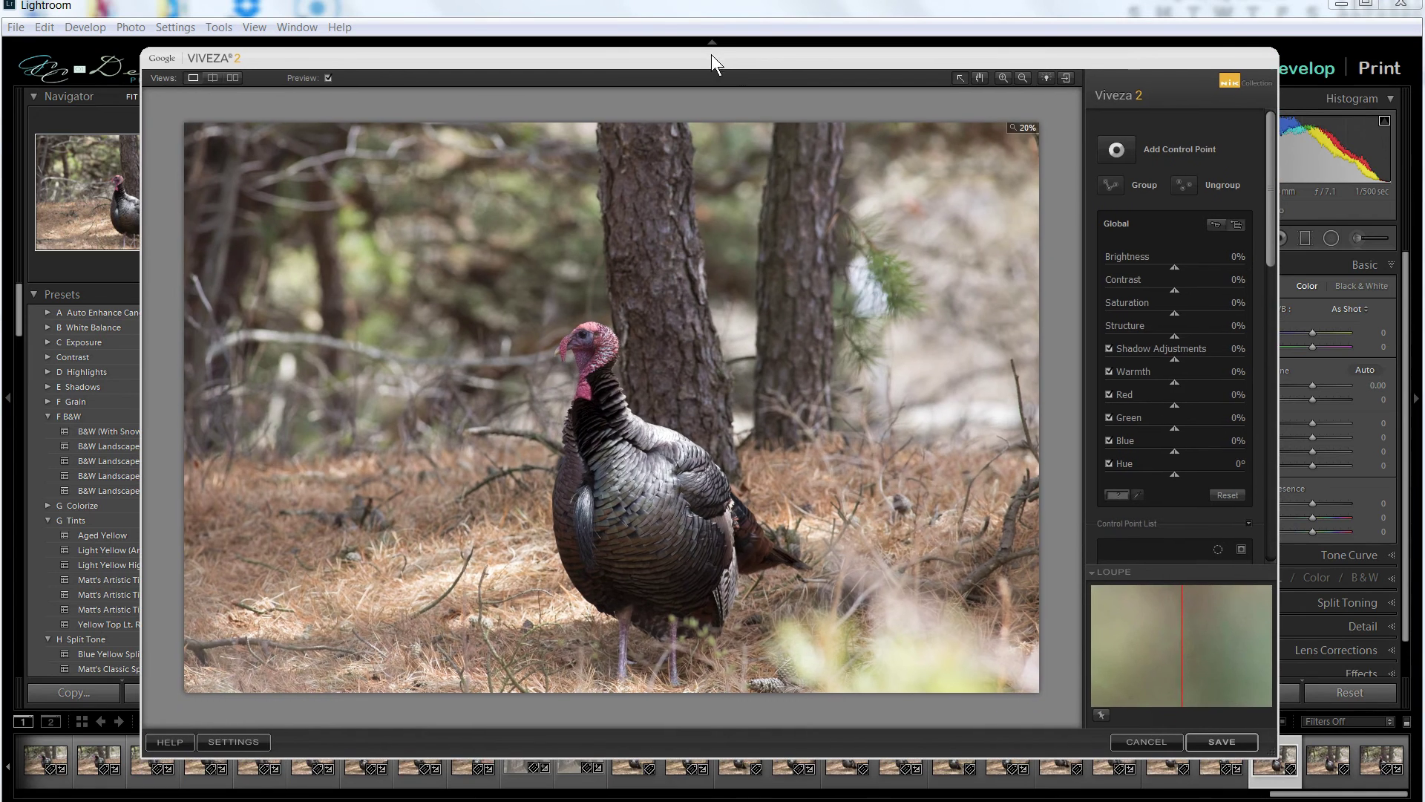
{"action": "left_click", "coordinate": [1133, 742]}
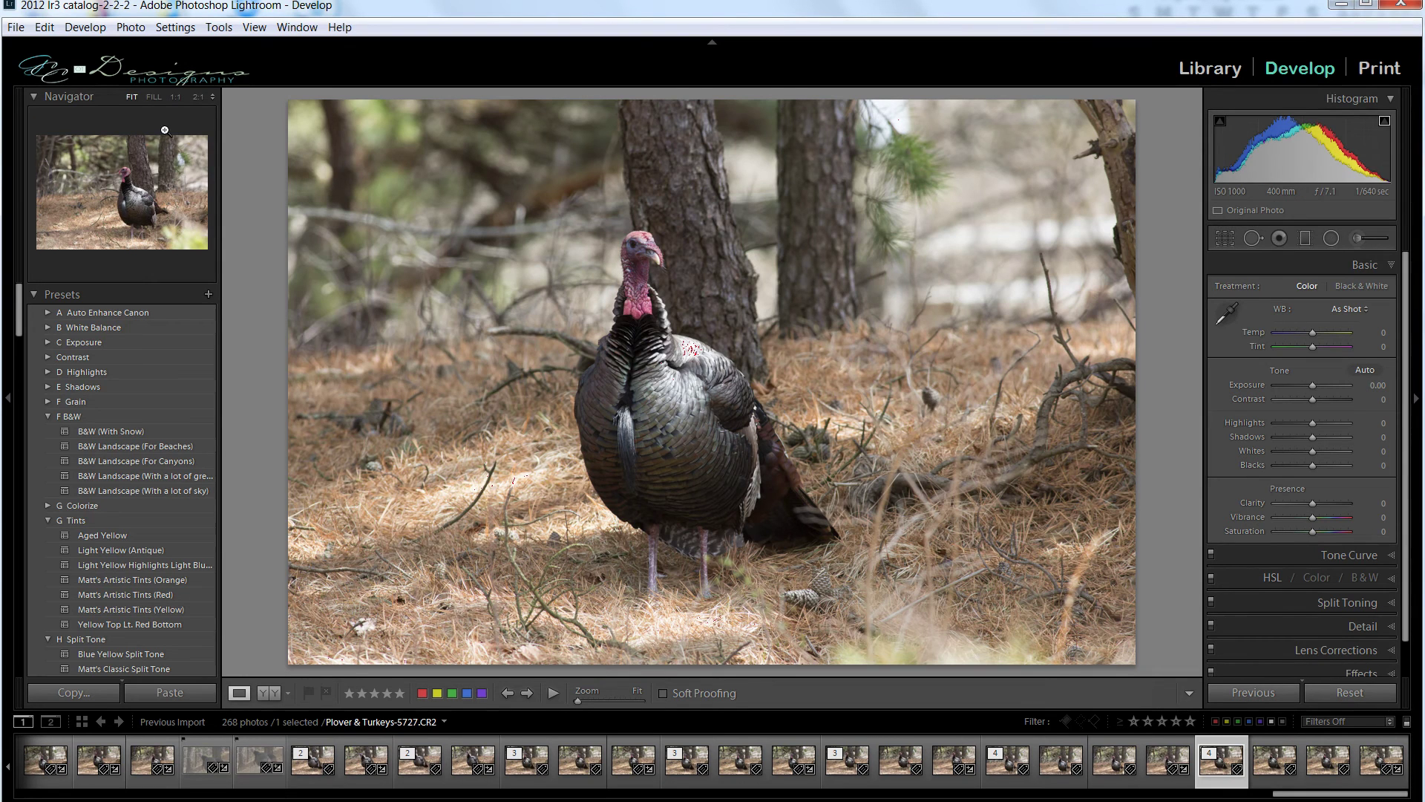
{"action": "left_click", "coordinate": [41, 29]}
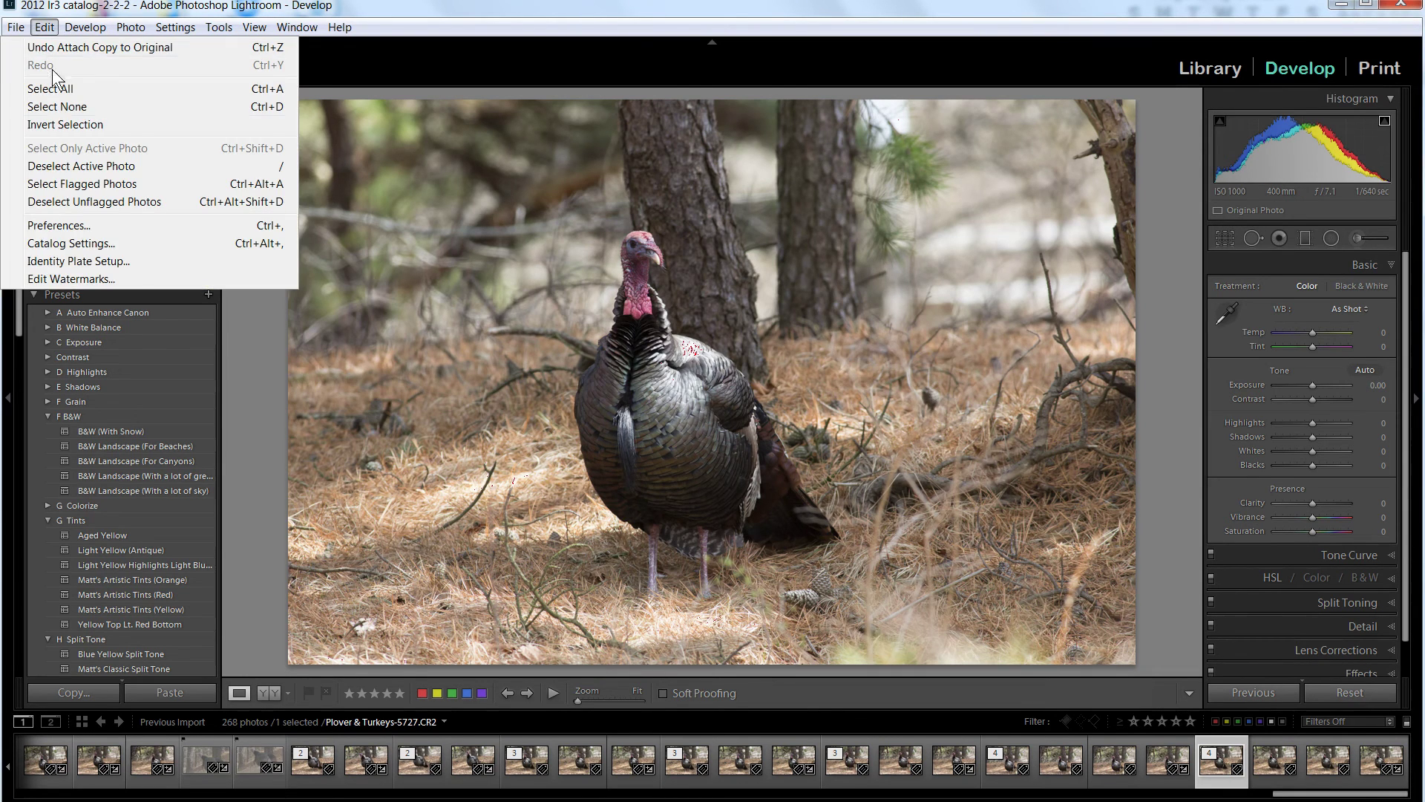
{"action": "left_click", "coordinate": [74, 224]}
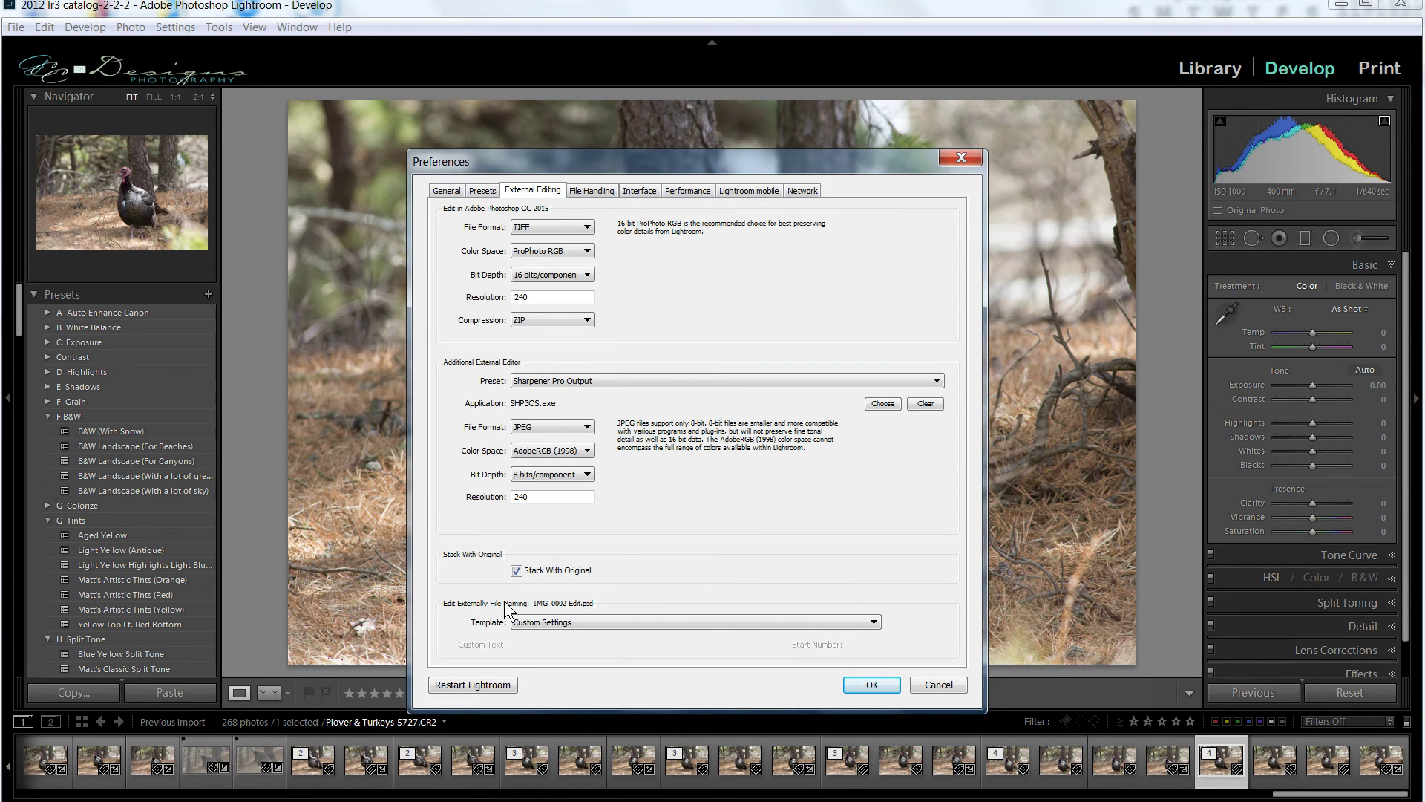
{"action": "left_click", "coordinate": [934, 686]}
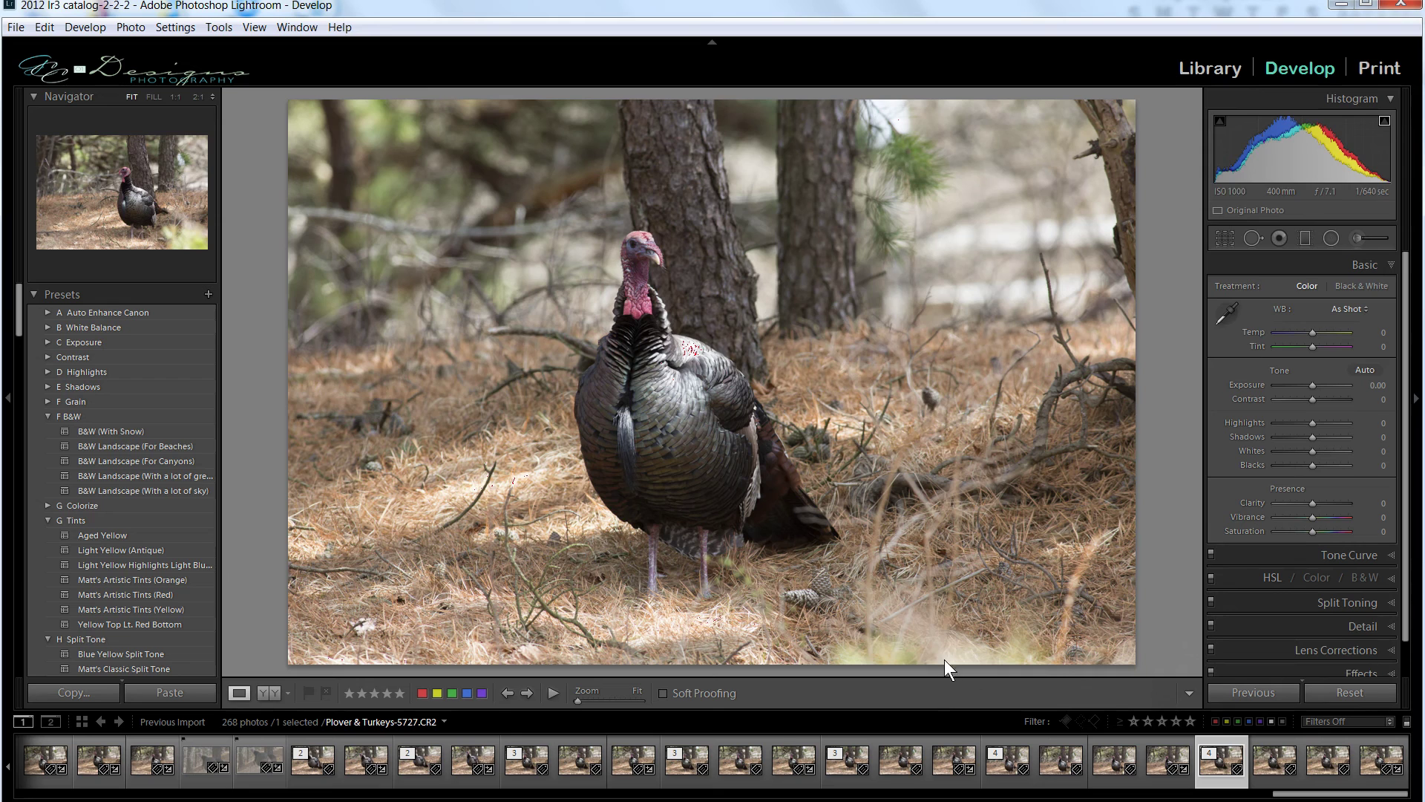
{"action": "left_click", "coordinate": [1216, 752]}
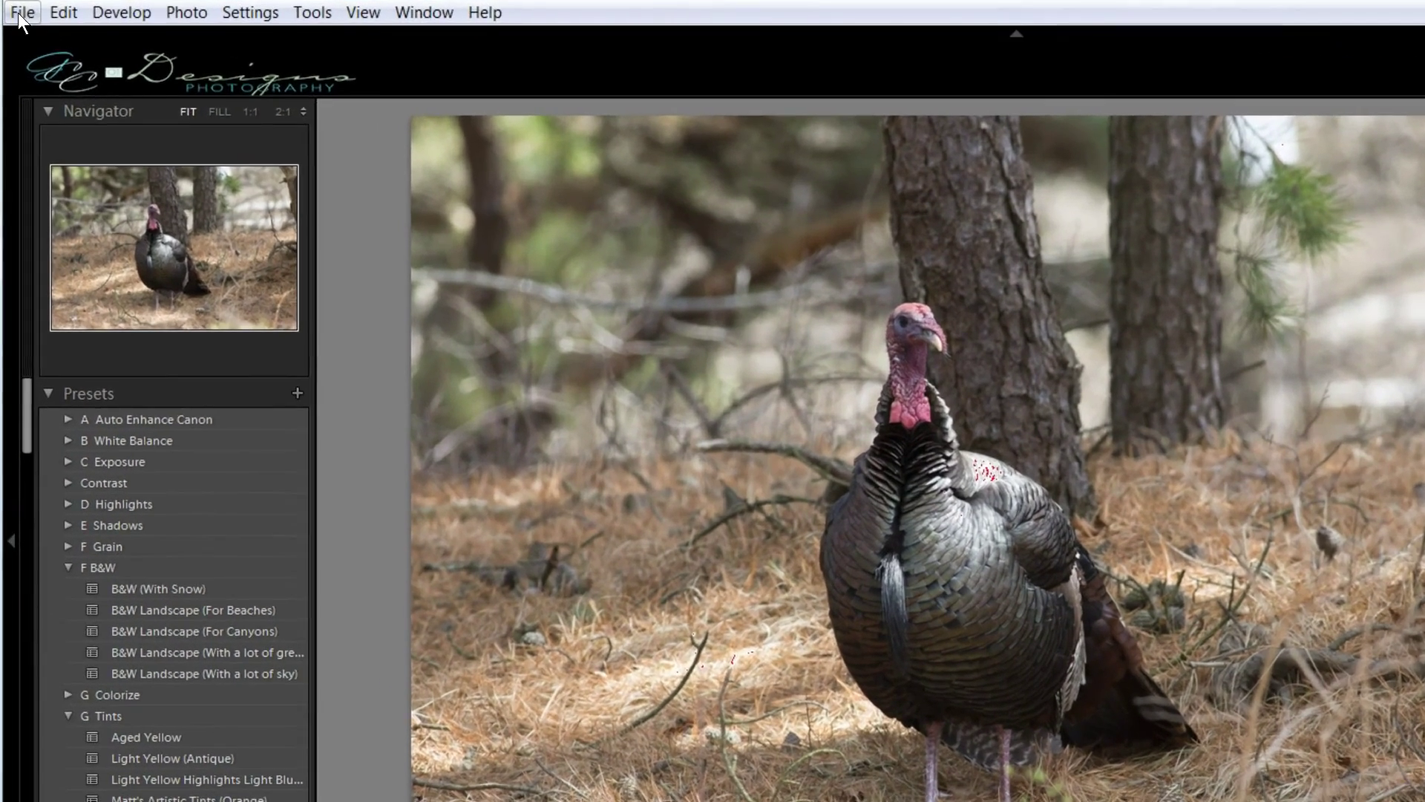
{"action": "left_click", "coordinate": [14, 27]}
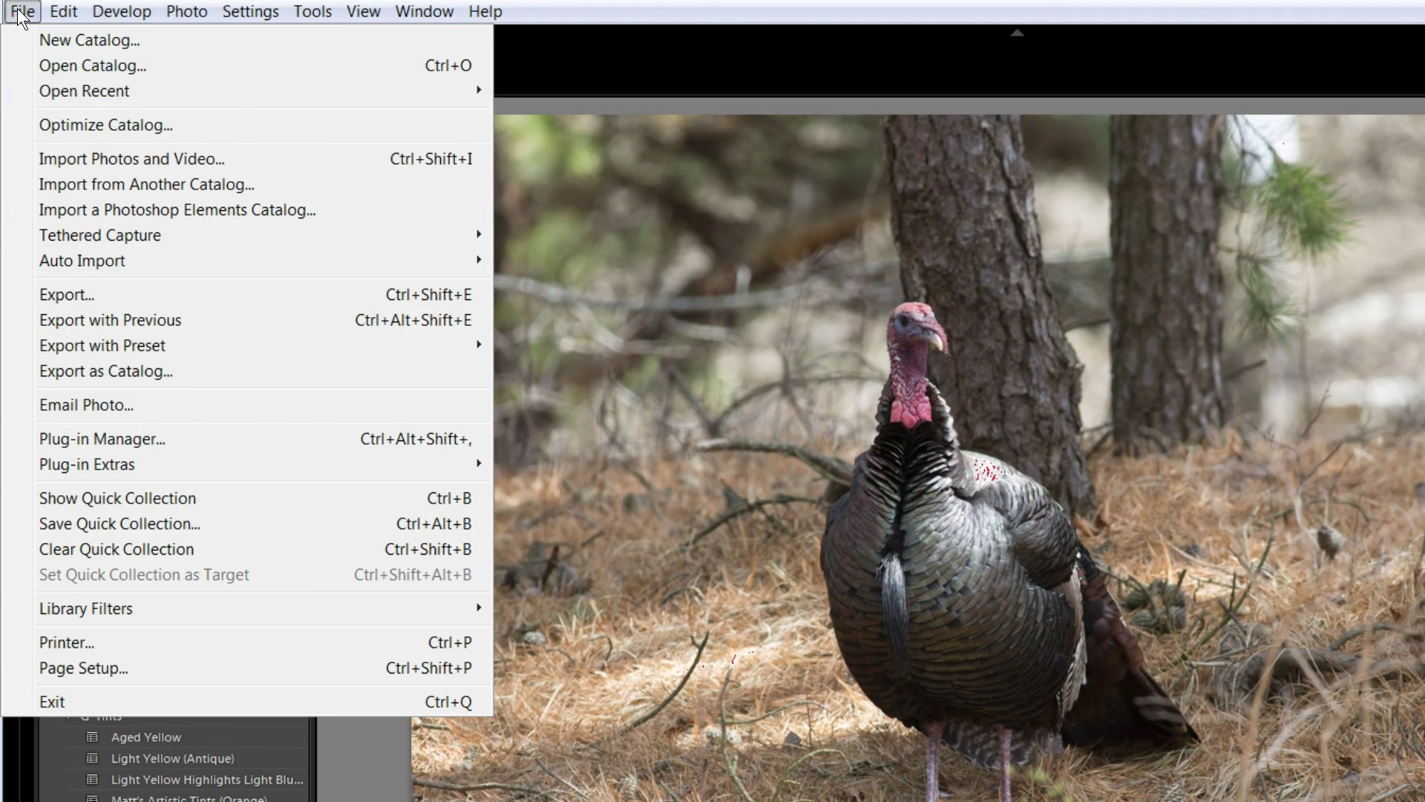
{"action": "mouse_move", "coordinate": [87, 346]}
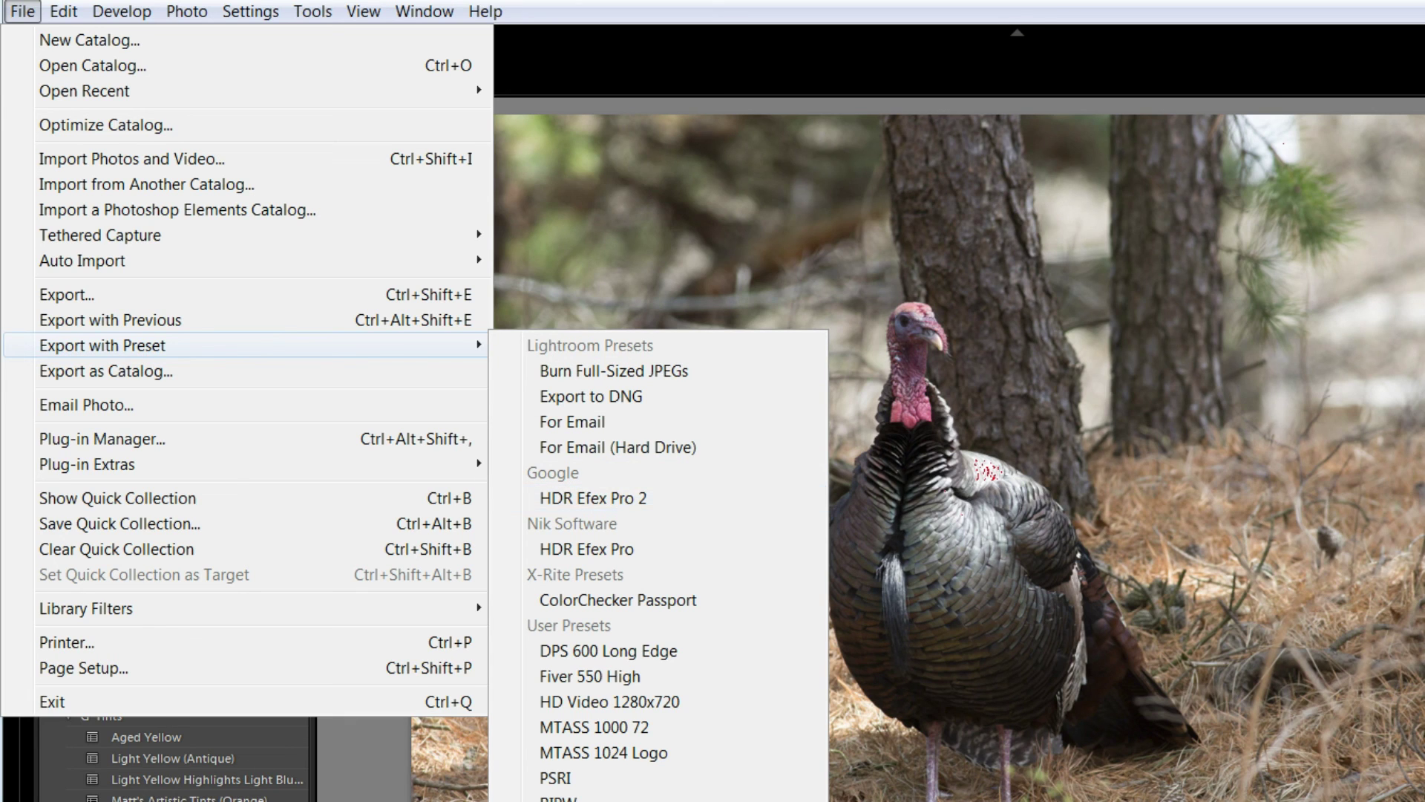
{"action": "key", "text": "Escape"}
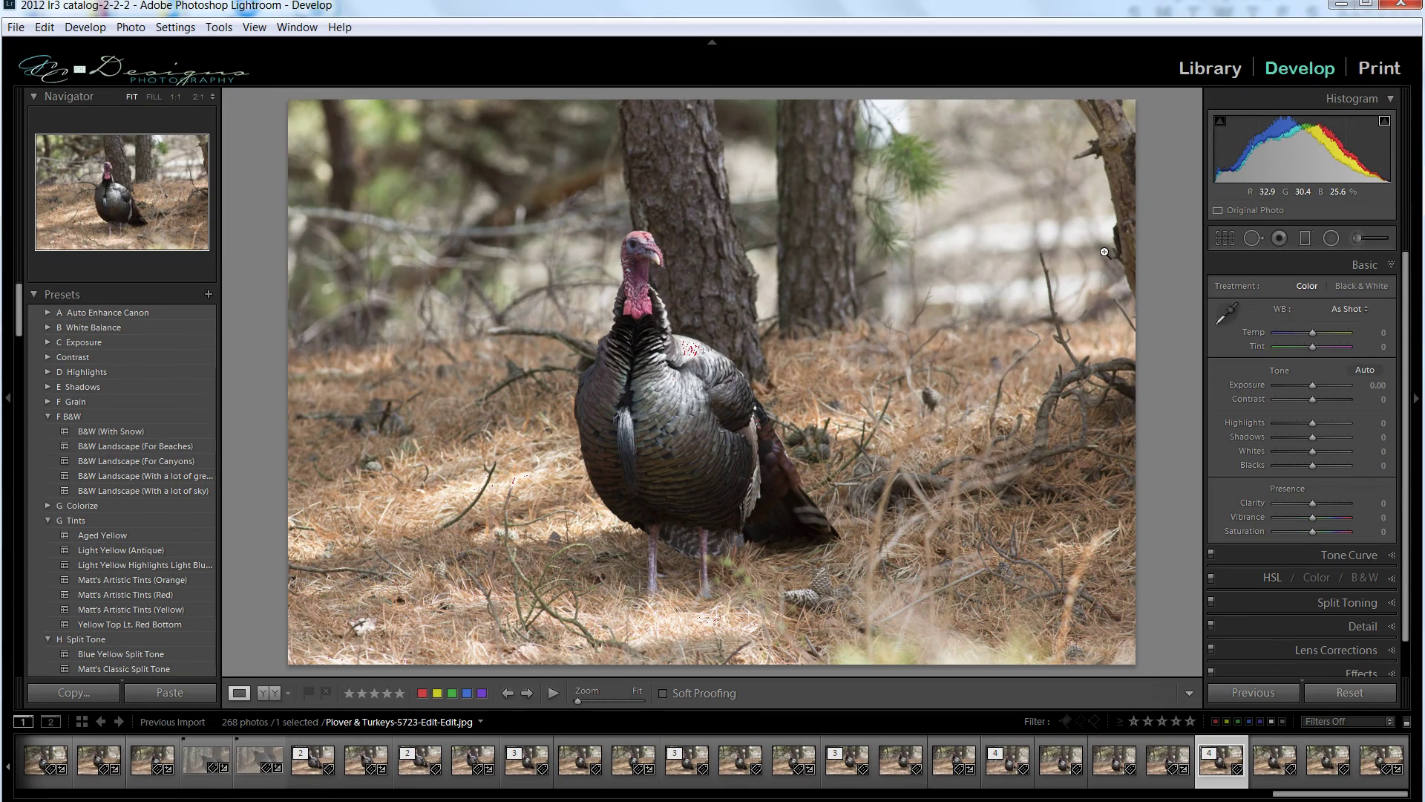